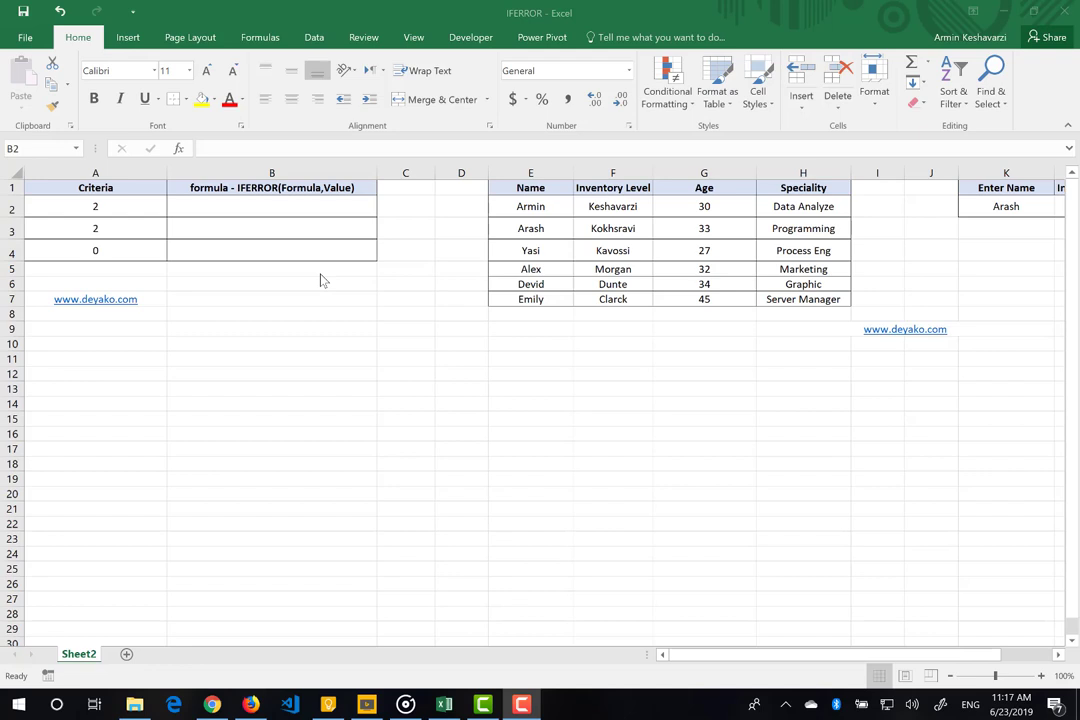
- Begin =IFERROR() in B2 from the =if autocomplete and bring up its Function Arguments dialog
{"action": "left_click", "coordinate": [260, 205]}
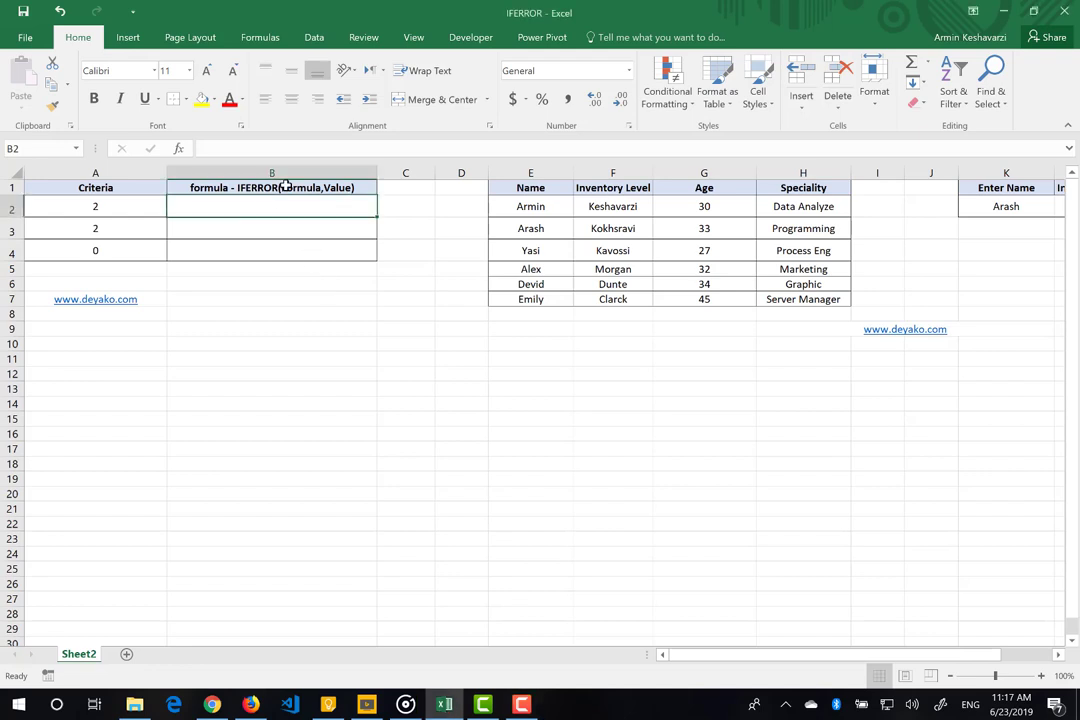
{"action": "left_click", "coordinate": [285, 187]}
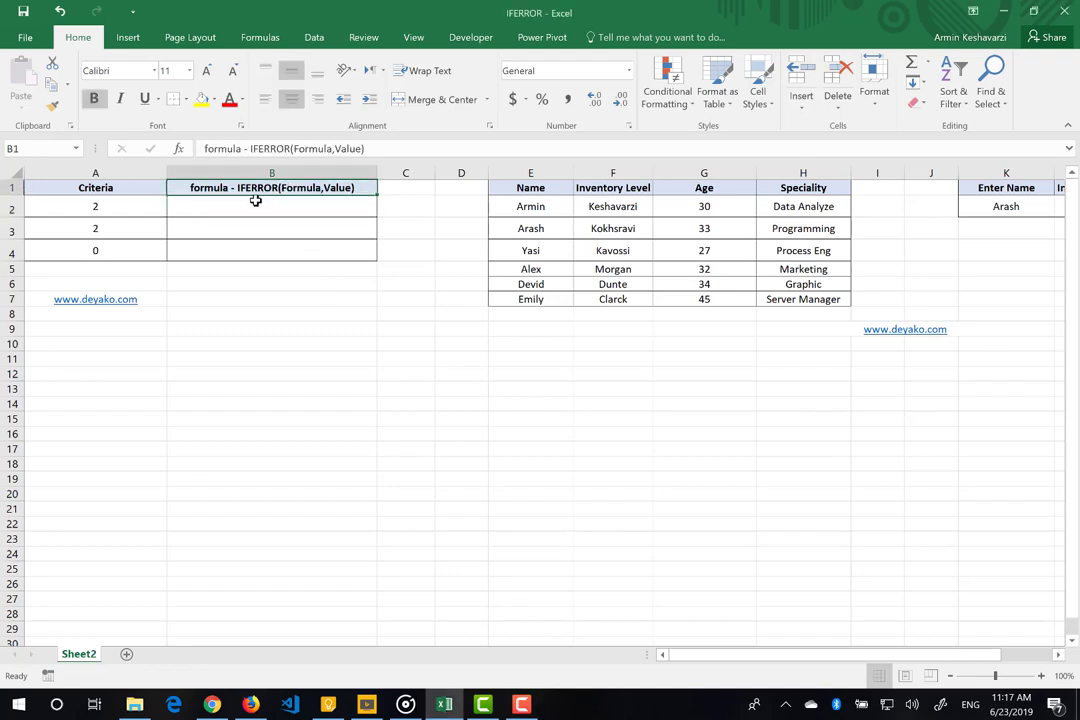
{"action": "left_click", "coordinate": [256, 201]}
{"action": "type", "text": "=if"}
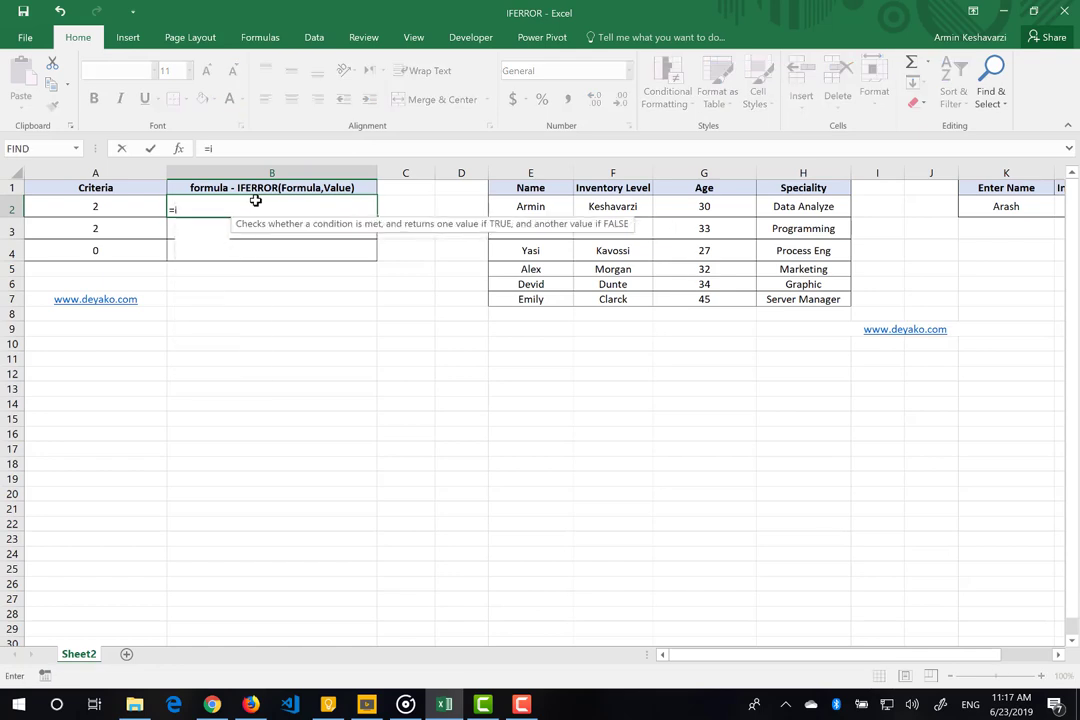
{"action": "double_click", "coordinate": [207, 238]}
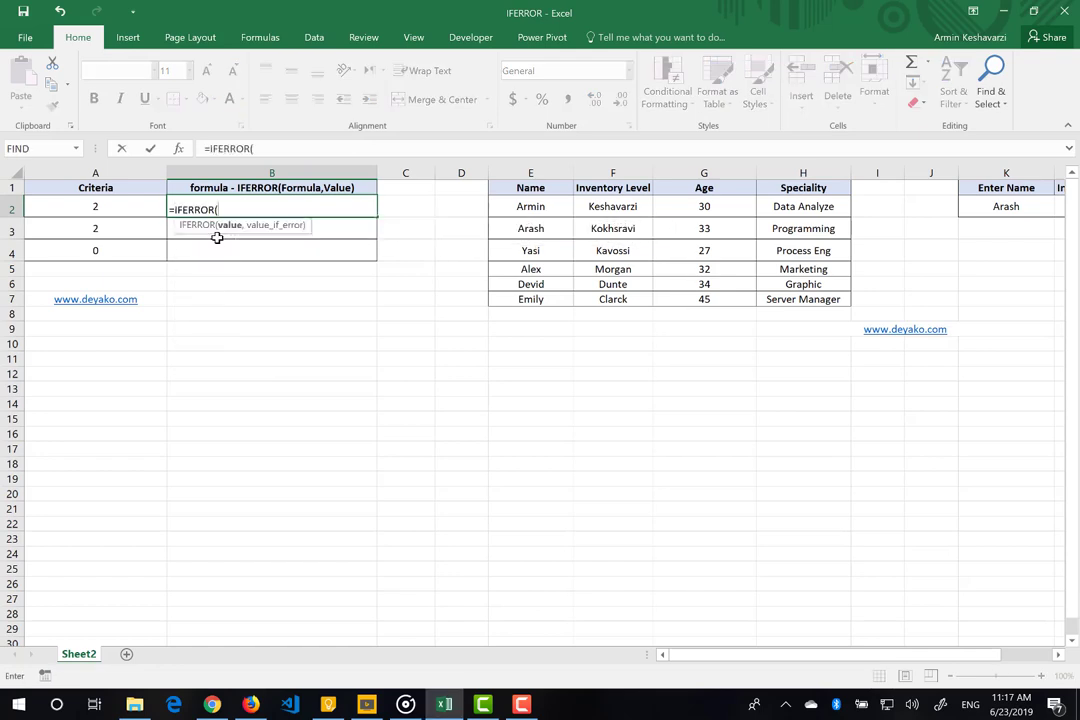
{"action": "left_click", "coordinate": [178, 149]}
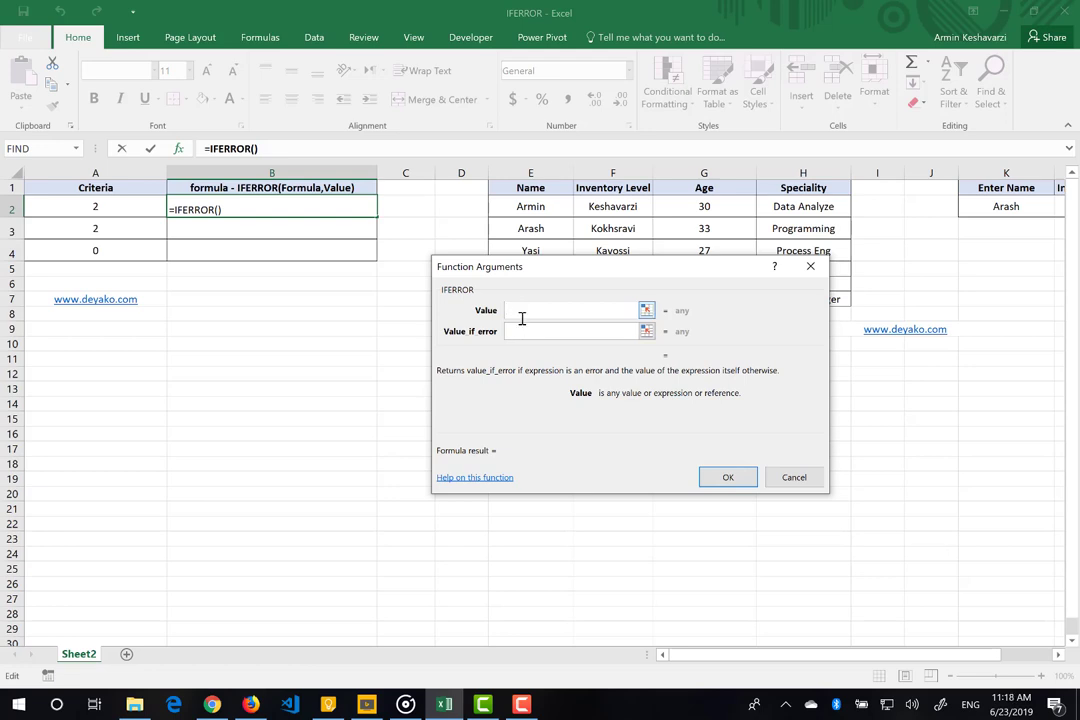
- Set IFERROR's Value to A2 and Value_if_error to "خطا", then confirm the formula
{"action": "left_click", "coordinate": [521, 332]}
{"action": "left_click", "coordinate": [520, 316]}
{"action": "left_click", "coordinate": [108, 205]}
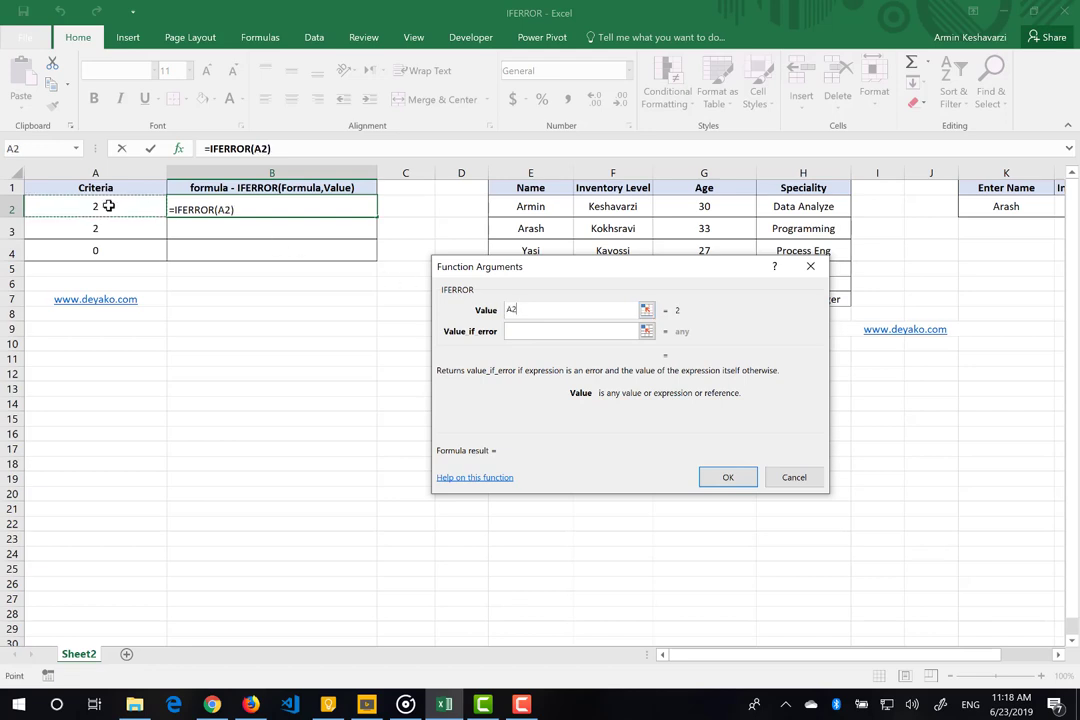
{"action": "left_click", "coordinate": [557, 331]}
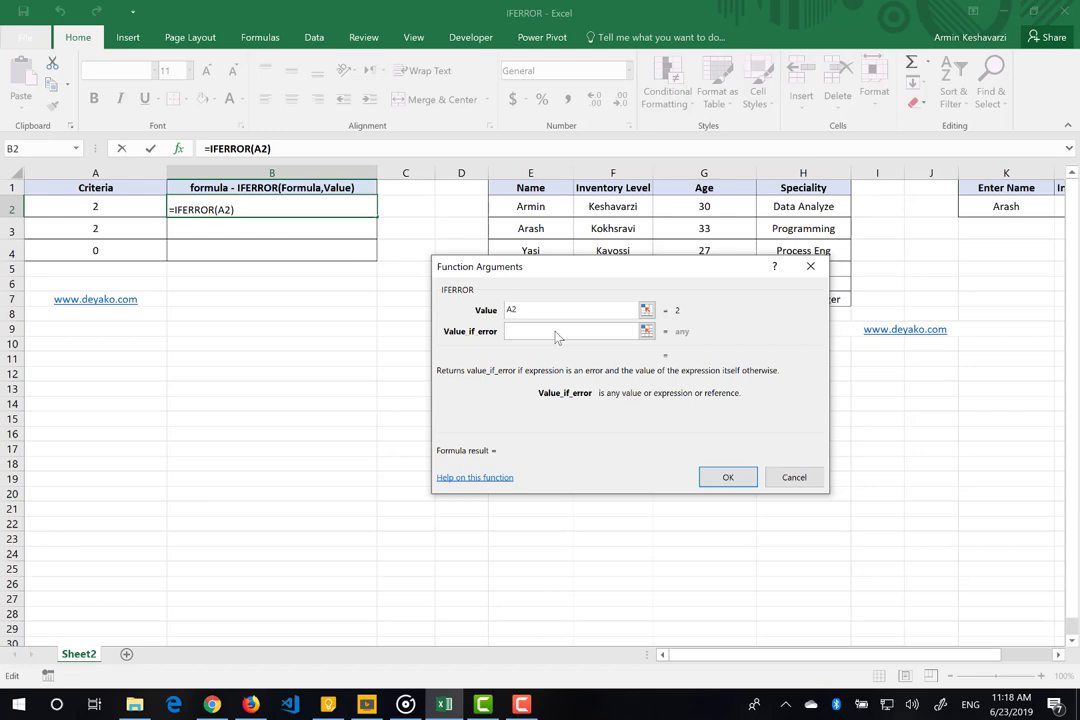
{"action": "type", "text": "\"["}
{"action": "type", "text": "ط"}
{"action": "type", "text": "ا\""}
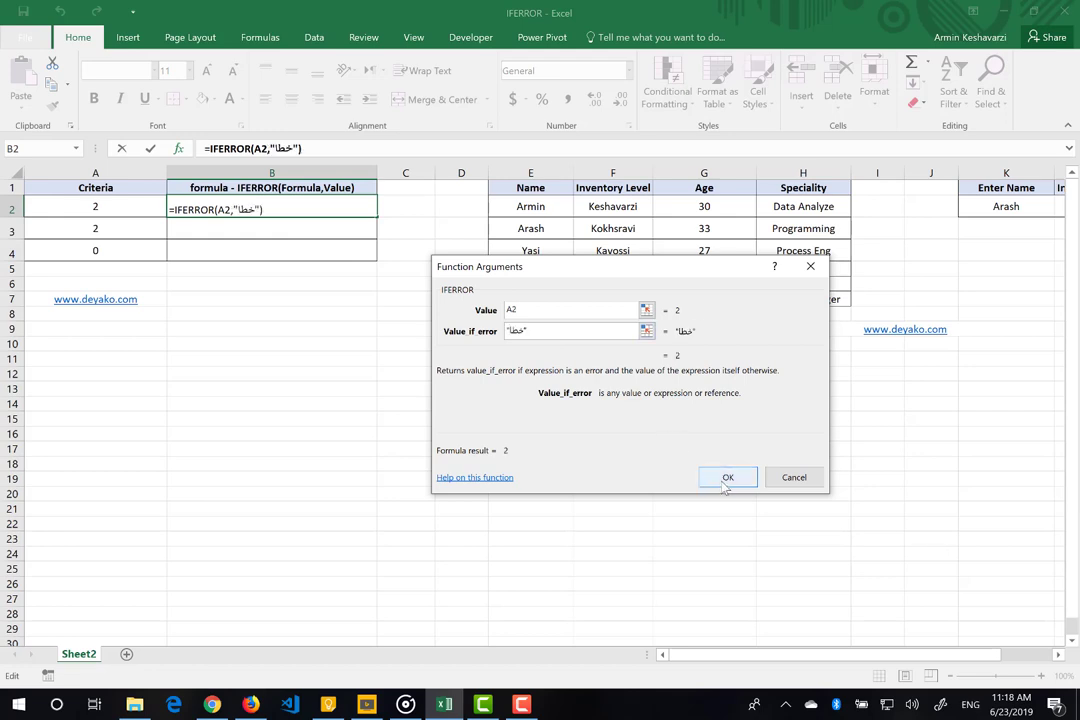
{"action": "left_click", "coordinate": [728, 477]}
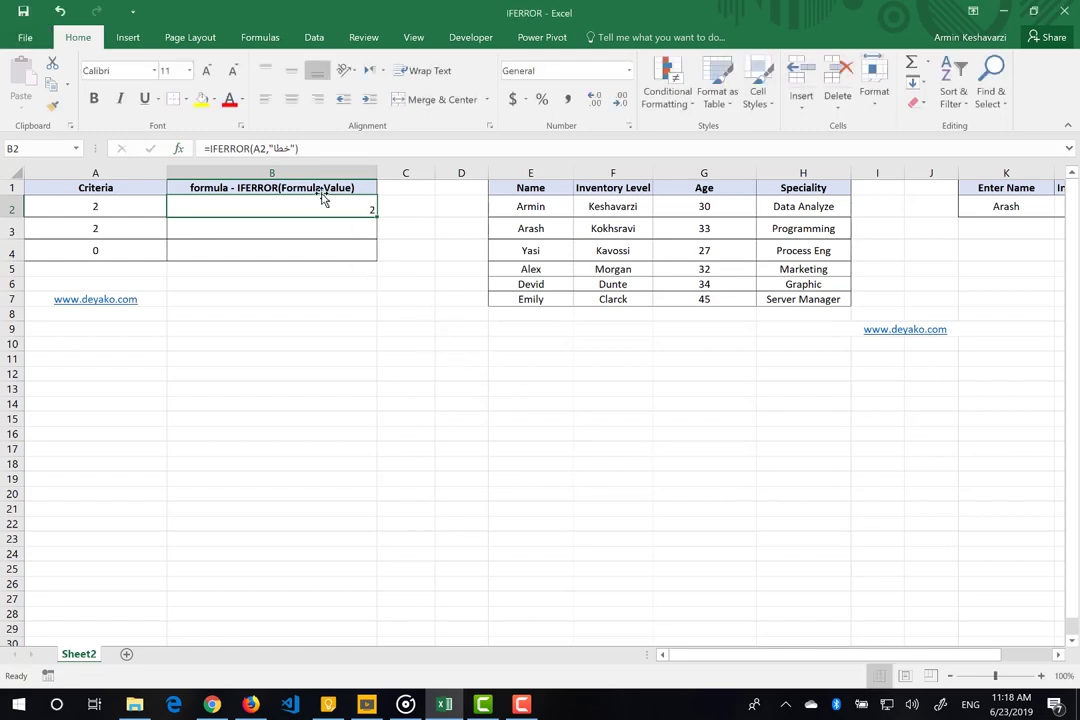
- Centre B2, then enter #value! in A2 so B2 shows خطا
{"action": "left_click", "coordinate": [296, 101]}
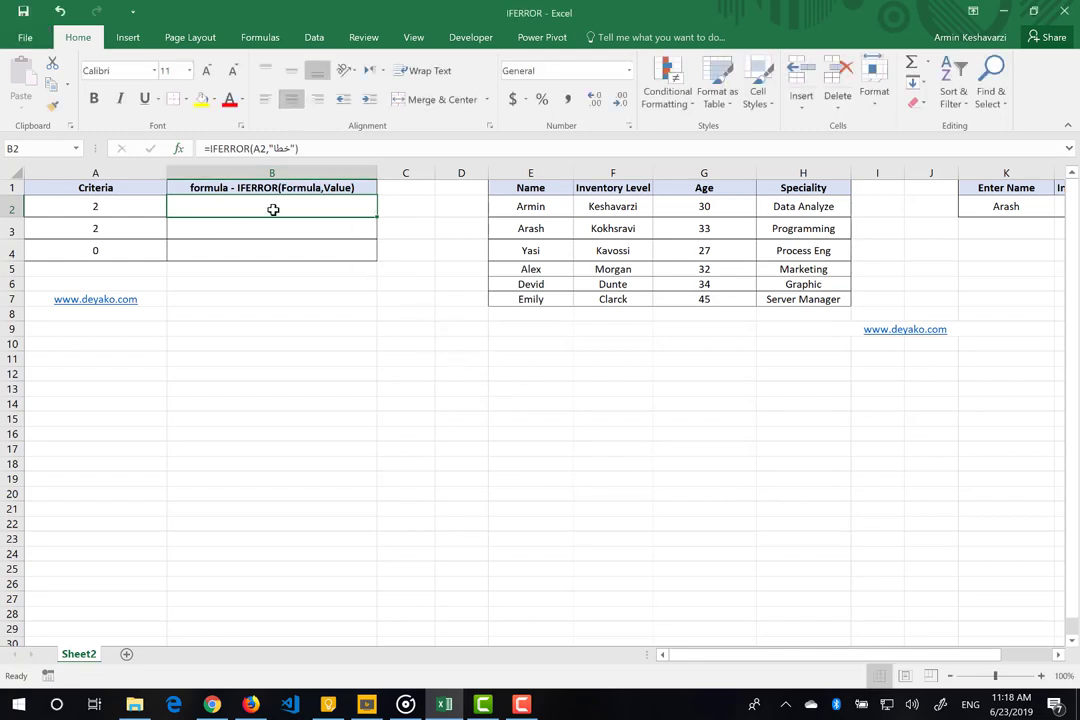
{"action": "left_click", "coordinate": [127, 201]}
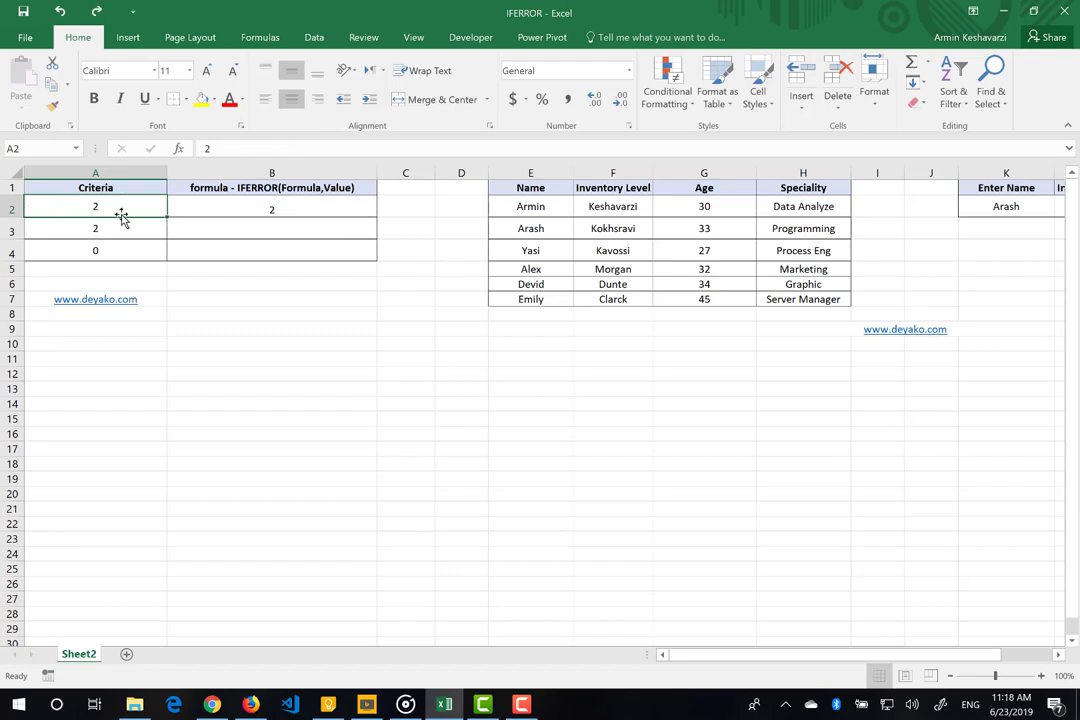
{"action": "type", "text": "#v"}
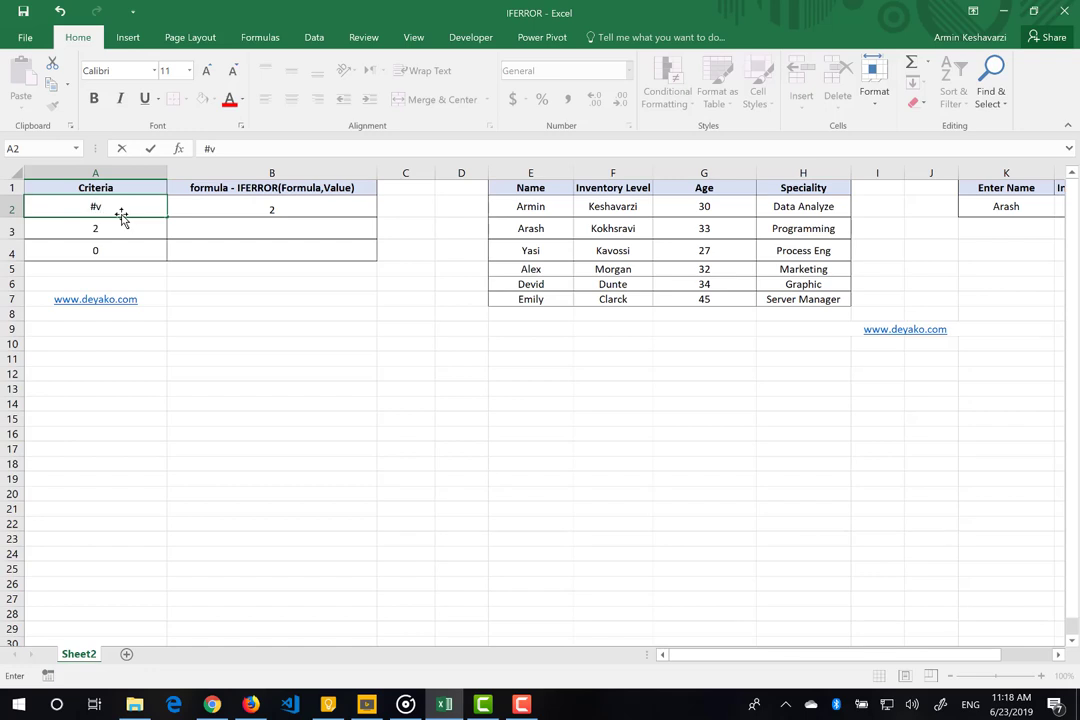
{"action": "type", "text": "alue!"}
{"action": "key", "text": "Return"}
{"action": "left_click", "coordinate": [308, 213]}
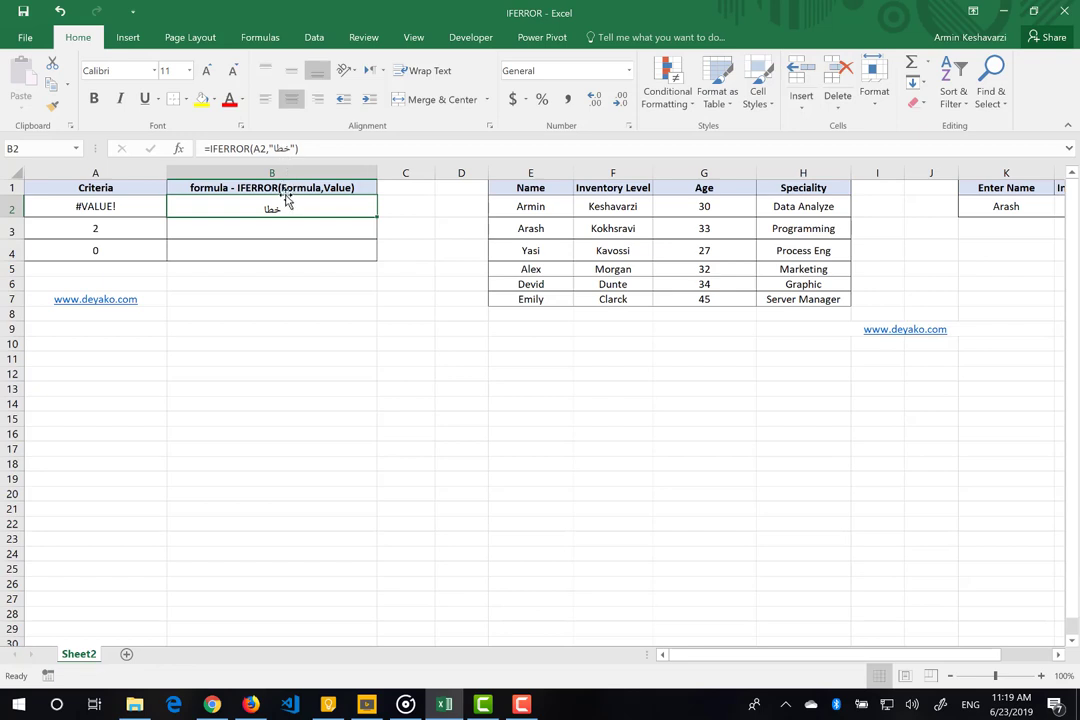
- Restore A2 to 2 so B2 returns 2 again
{"action": "left_click", "coordinate": [126, 205]}
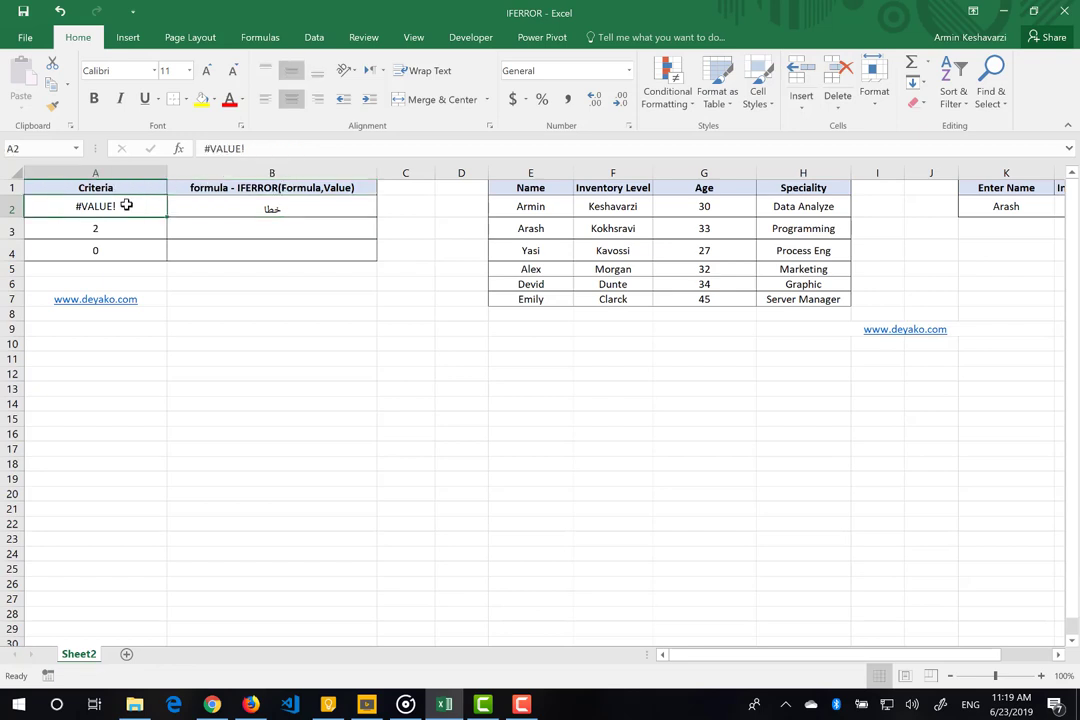
{"action": "type", "text": "2"}
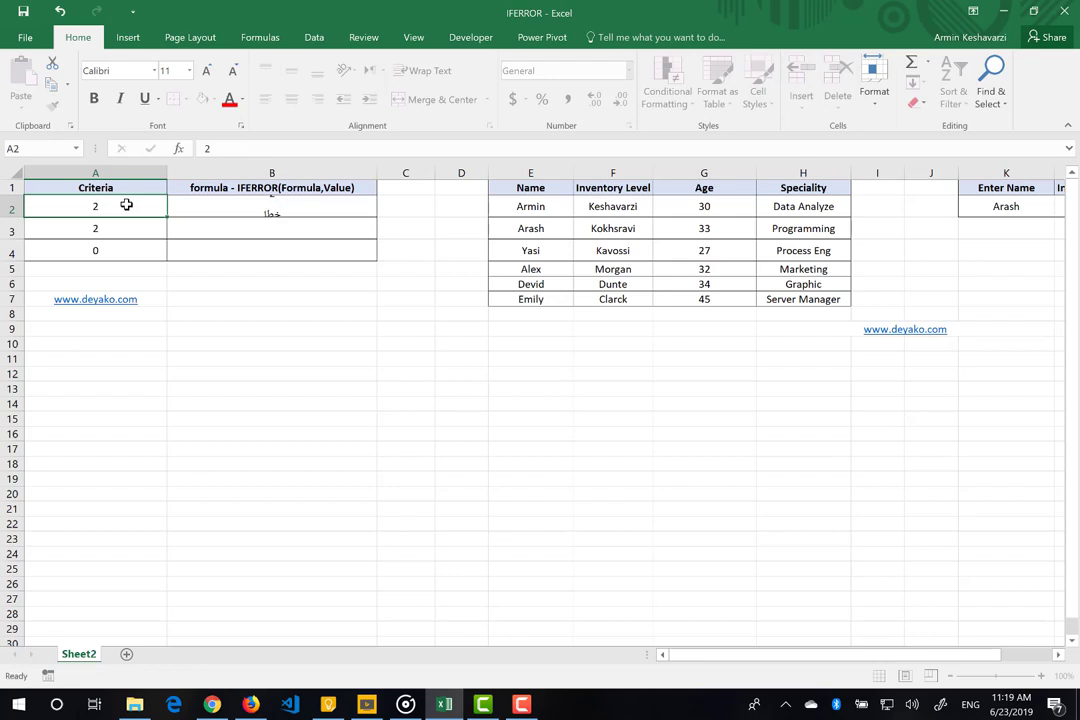
{"action": "key", "text": "Return"}
{"action": "left_click", "coordinate": [263, 204]}
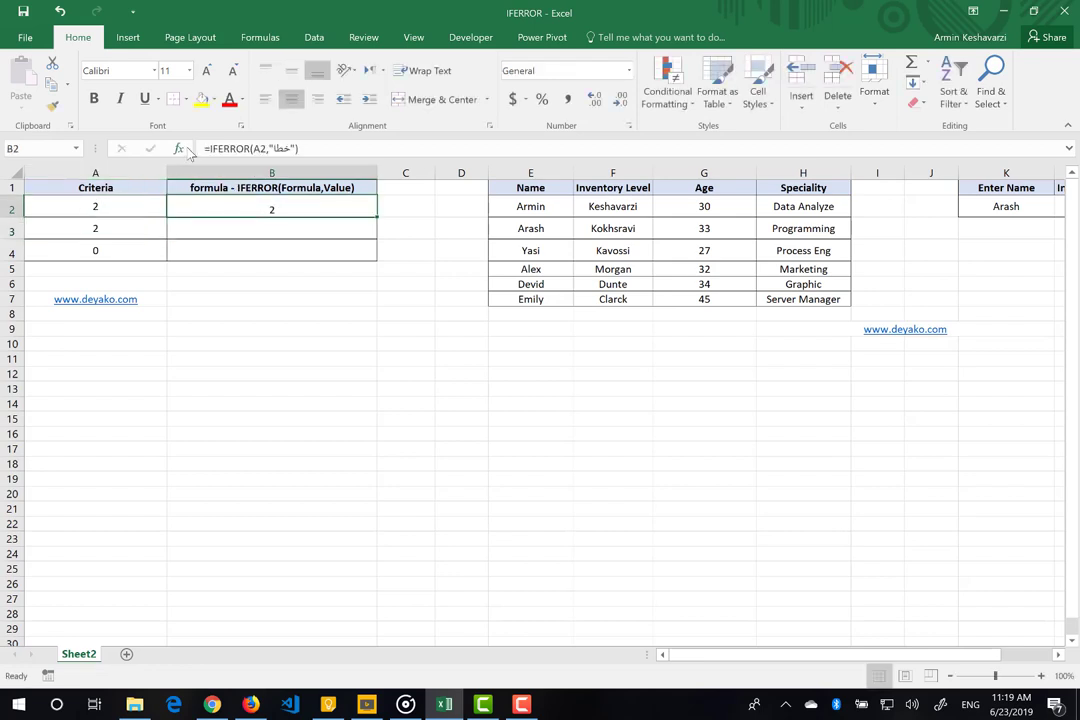
- Change B2's formula to =IFERROR(A2/A3,"خطا")
{"action": "left_click", "coordinate": [268, 148]}
{"action": "type", "text": "/"}
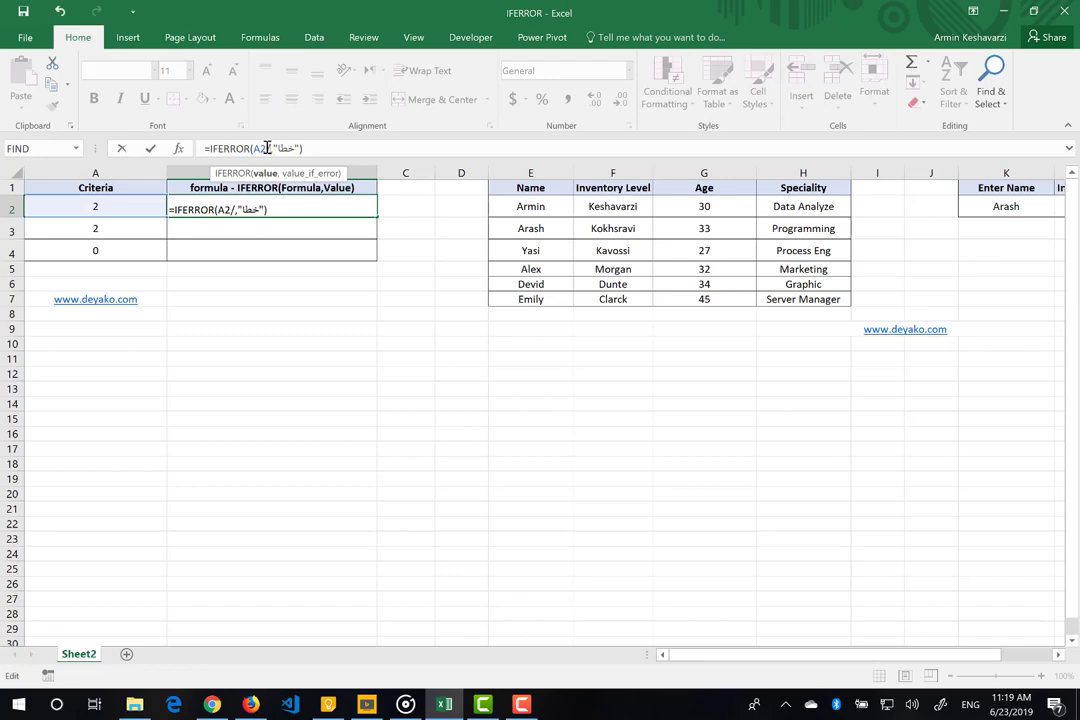
{"action": "left_click", "coordinate": [108, 231]}
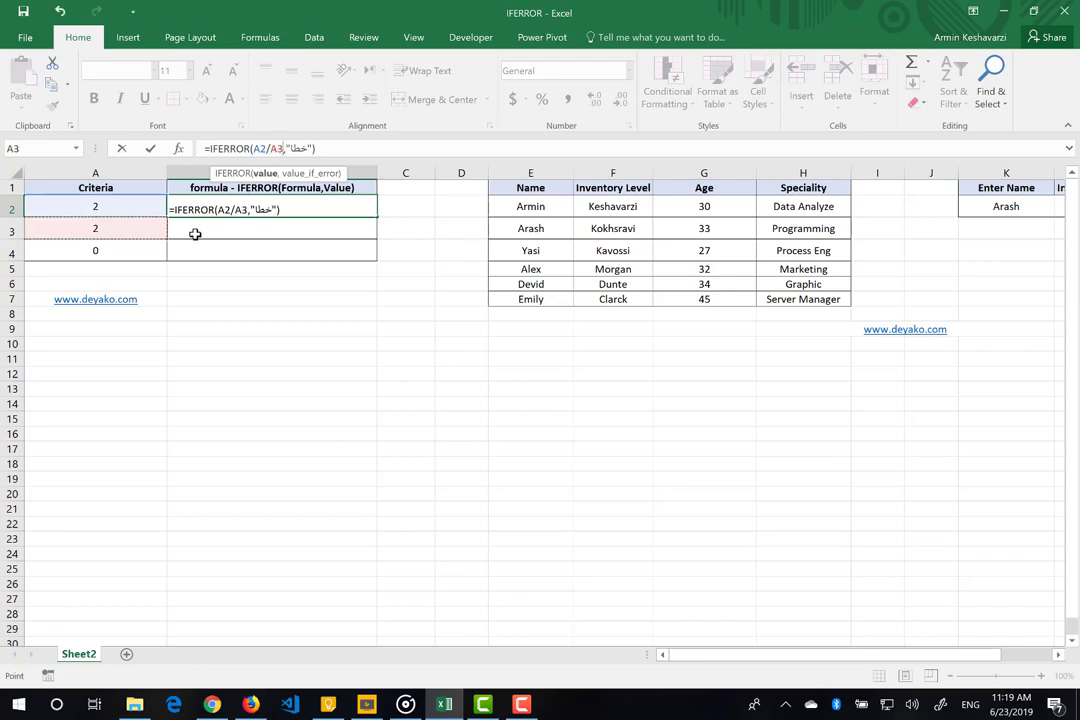
{"action": "key", "text": "Return"}
- Swap the divisor to A4, the zero, so B2 shows خطا
{"action": "left_click", "coordinate": [334, 209]}
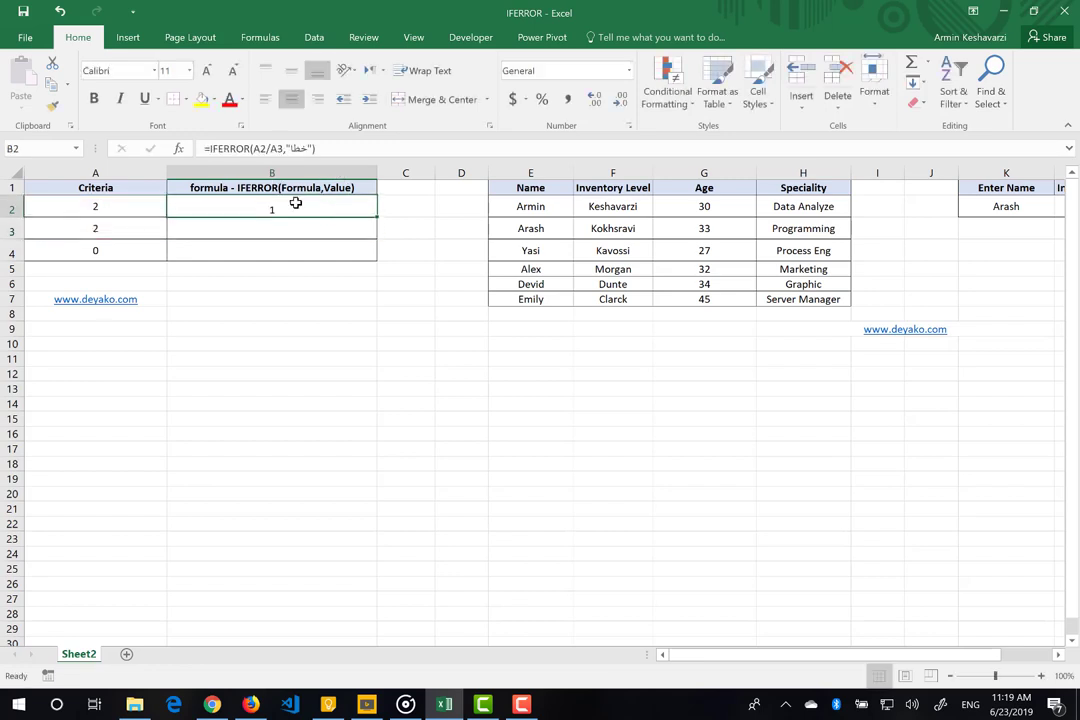
{"action": "double_click", "coordinate": [282, 148]}
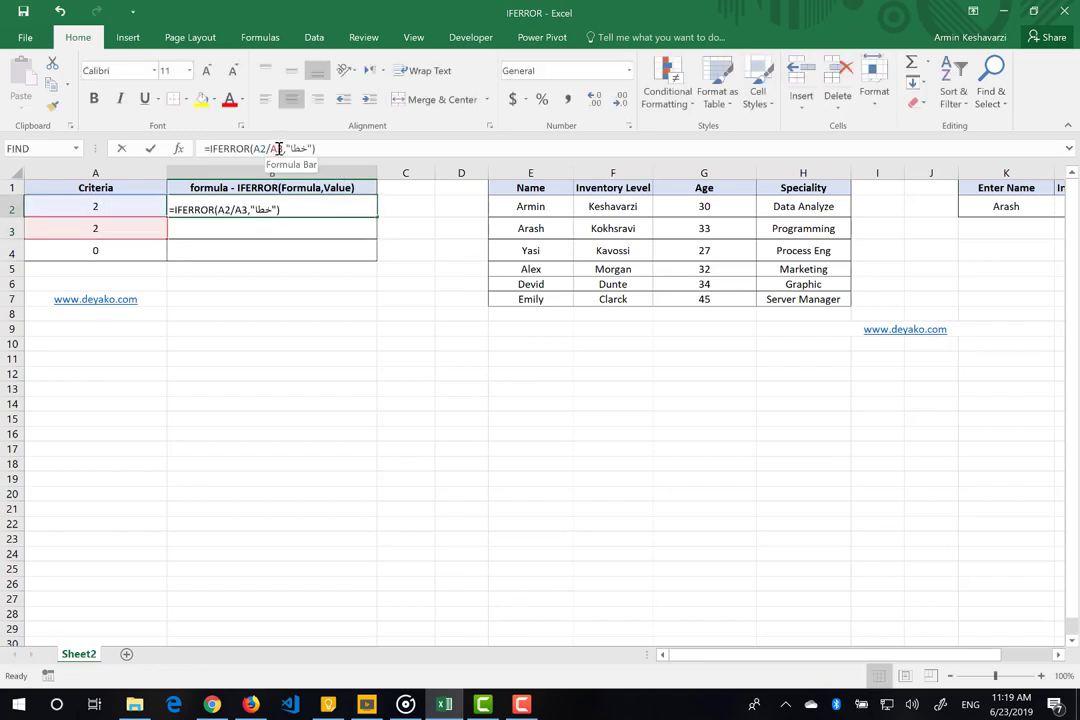
{"action": "left_click", "coordinate": [118, 243]}
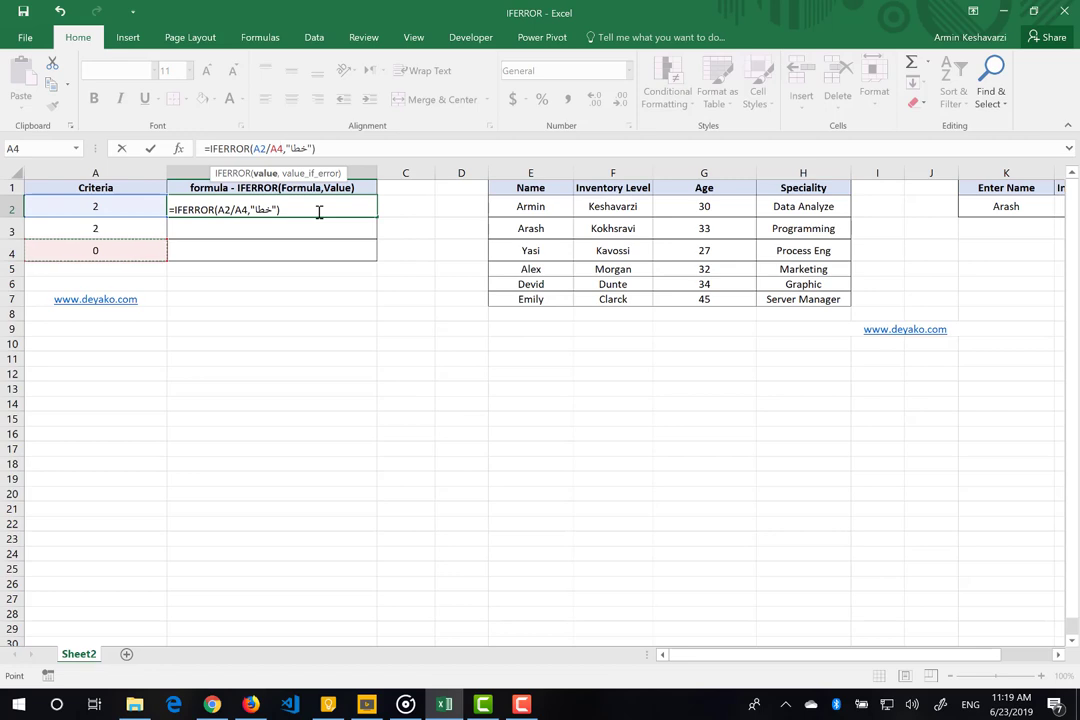
{"action": "key", "text": "Return"}
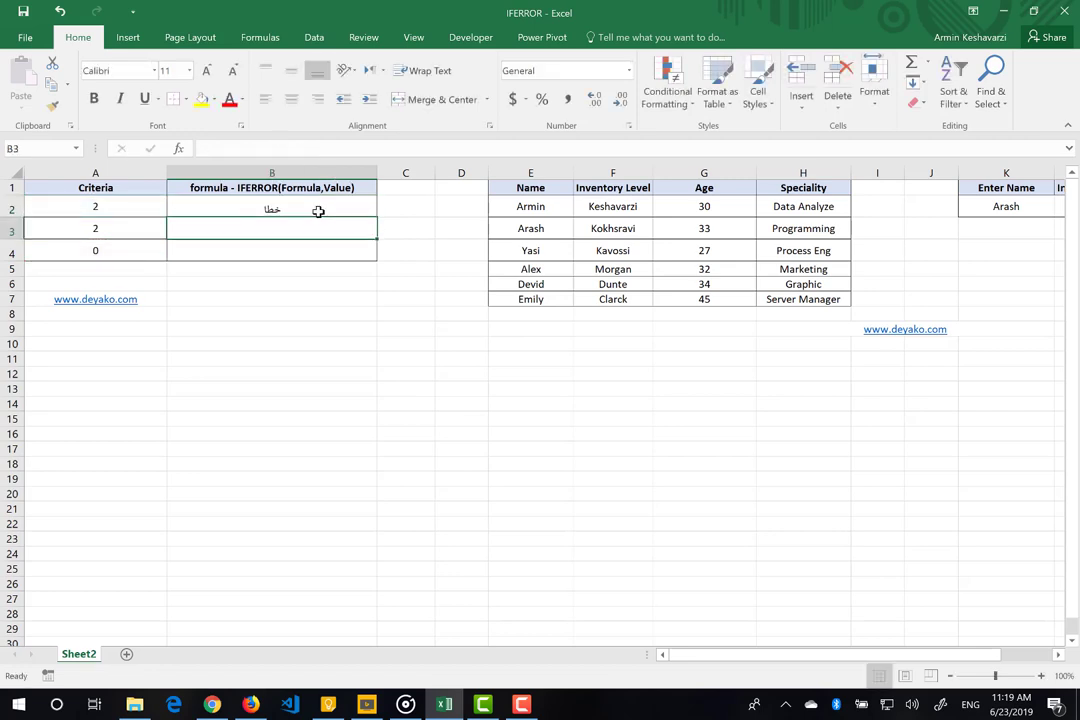
{"action": "left_click", "coordinate": [318, 211]}
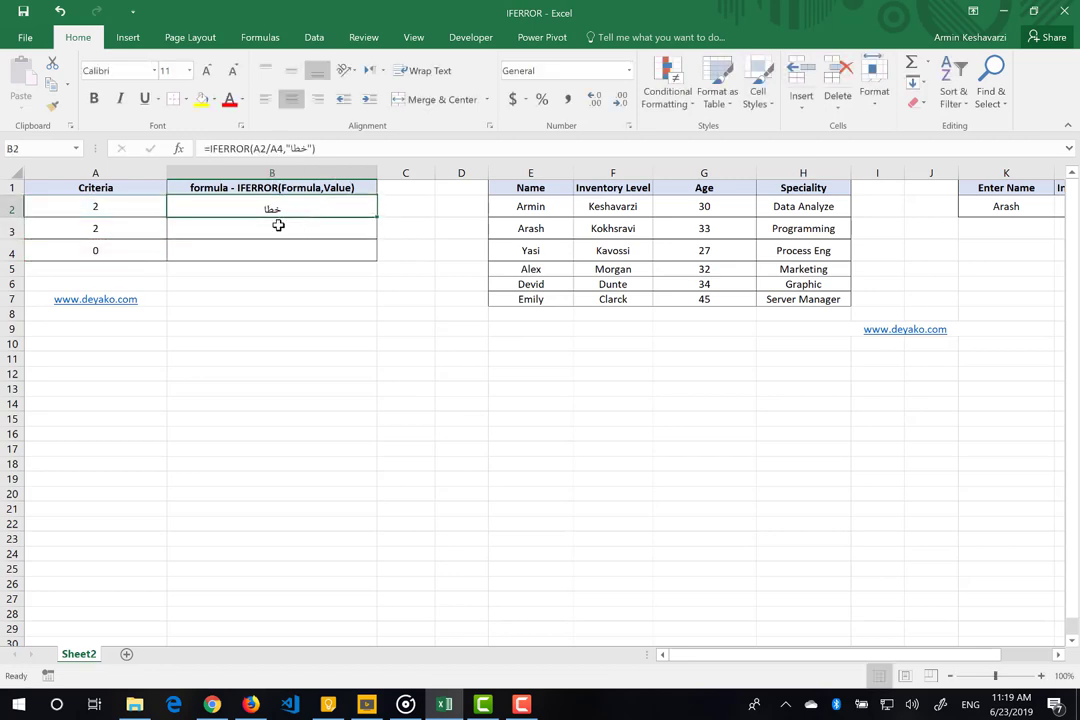
- Enter a plain =A2/A4 in B3, which shows #DIV/0!
{"action": "left_click", "coordinate": [280, 226]}
{"action": "type", "text": "="}
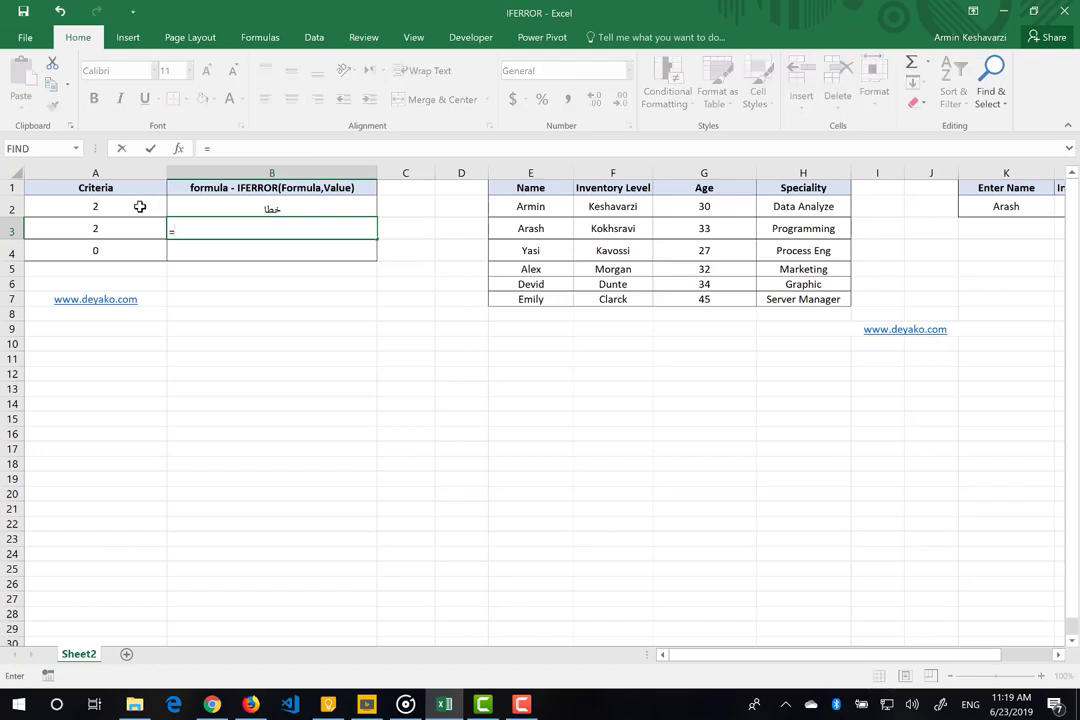
{"action": "left_click", "coordinate": [140, 206]}
{"action": "type", "text": "/"}
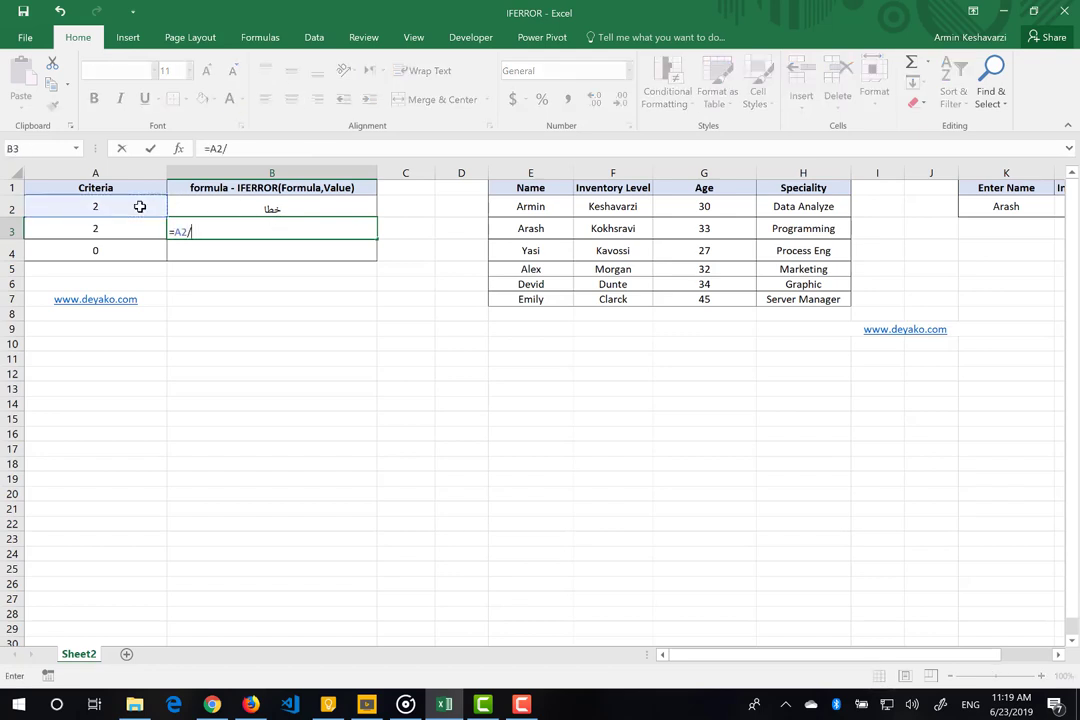
{"action": "left_click", "coordinate": [132, 258]}
{"action": "key", "text": "Return"}
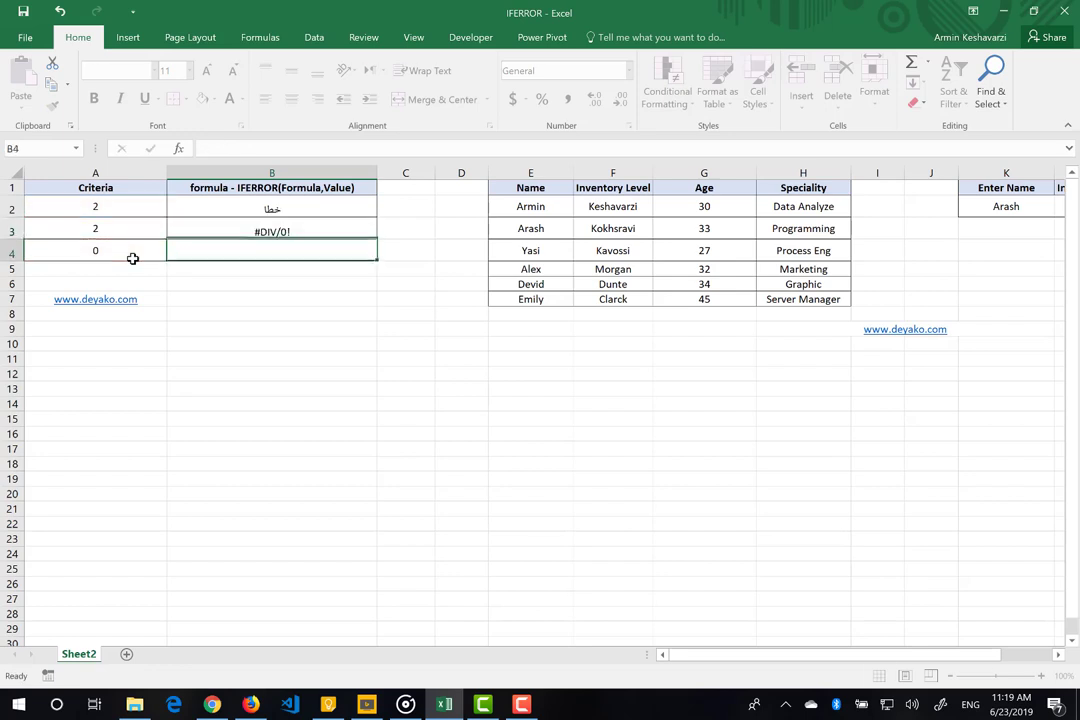
{"action": "left_click", "coordinate": [341, 230]}
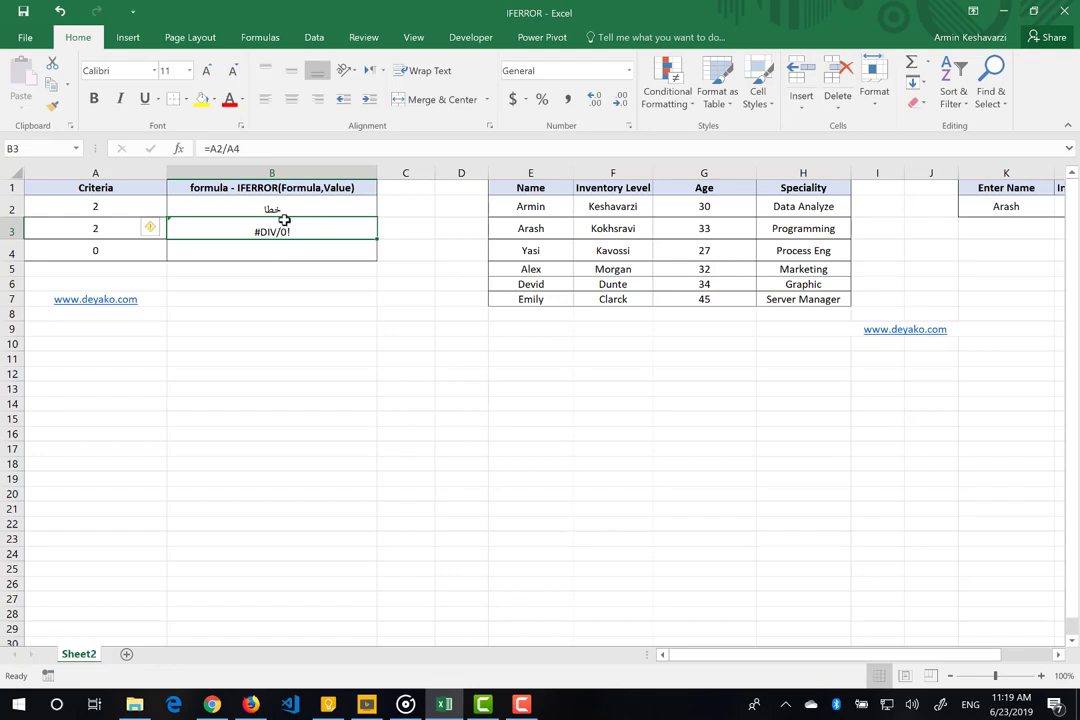
- Extend B2's fallback text to "خطا تقسیم بر صفر"
{"action": "left_click", "coordinate": [230, 205]}
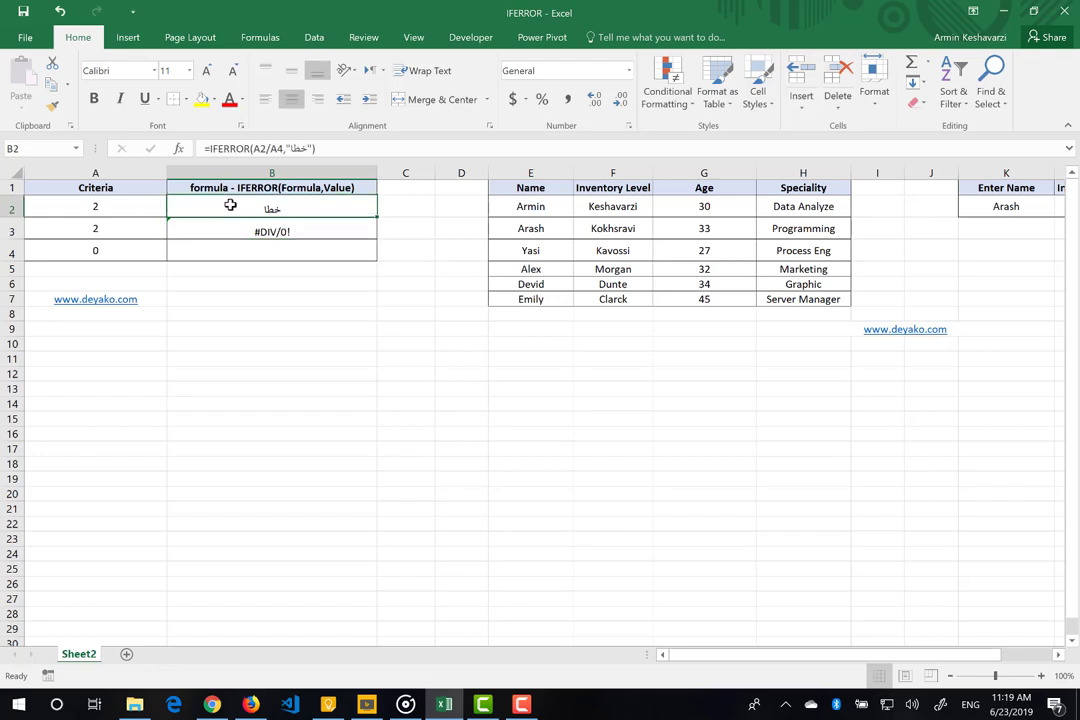
{"action": "left_click", "coordinate": [292, 148]}
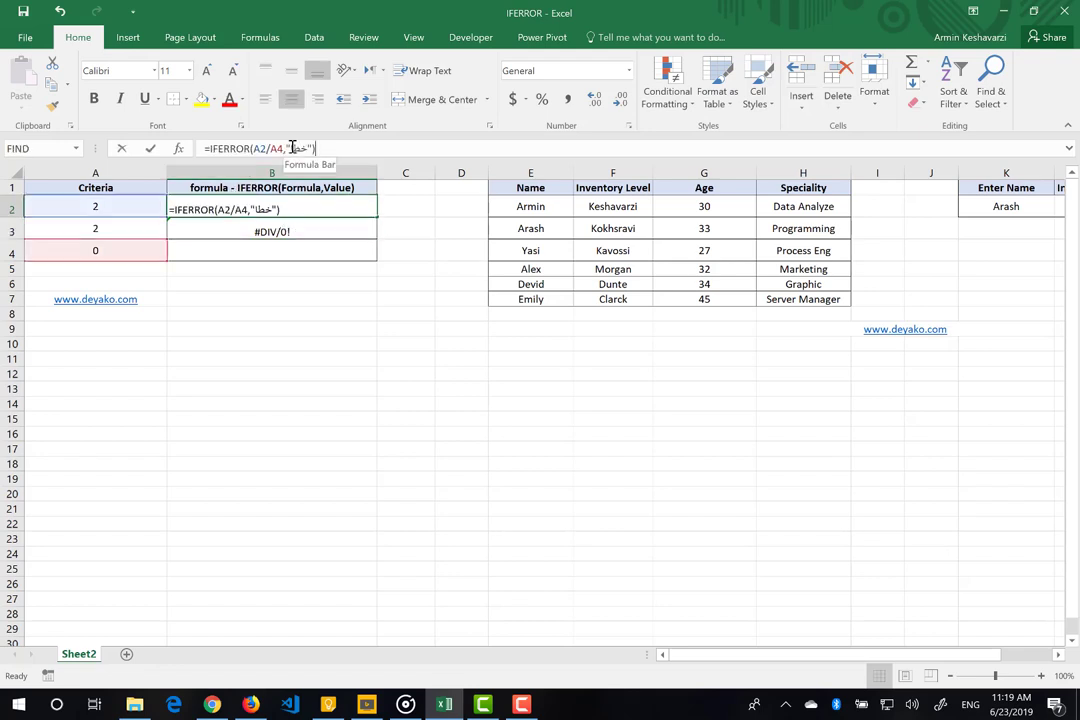
{"action": "type", "text": "jr"}
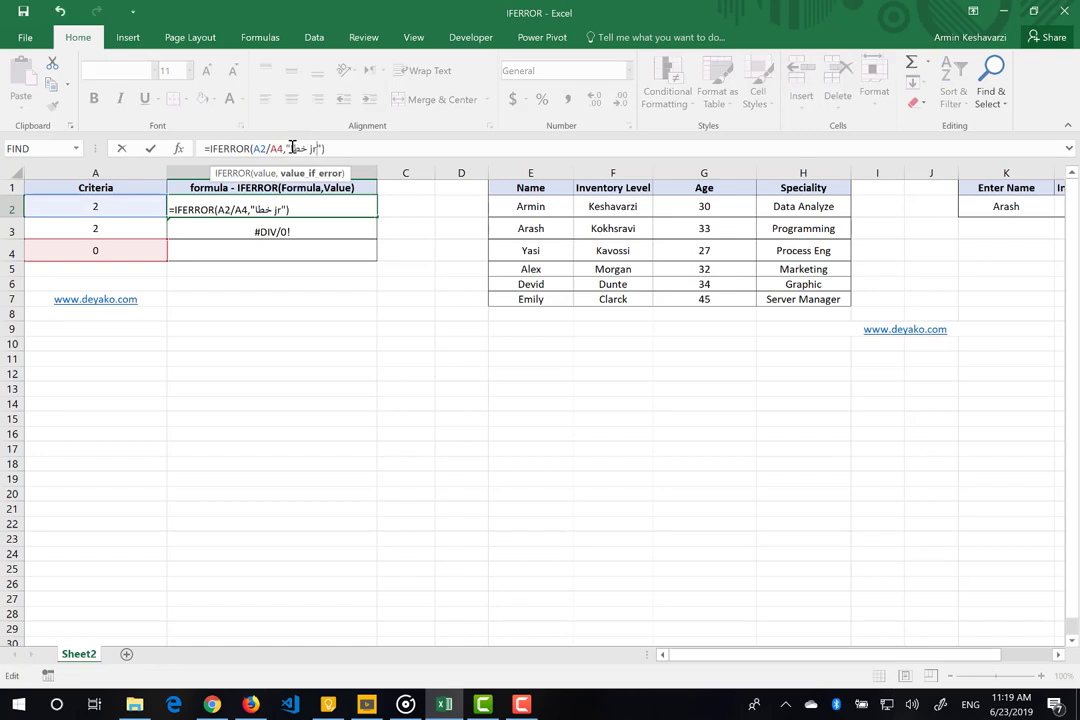
{"action": "type", "text": "d"}
{"action": "key", "text": "BackSpace"}
{"action": "key", "text": "BackSpace"}
{"action": "key", "text": "BackSpace"}
{"action": "type", "text": "تقسیم بر صف"}
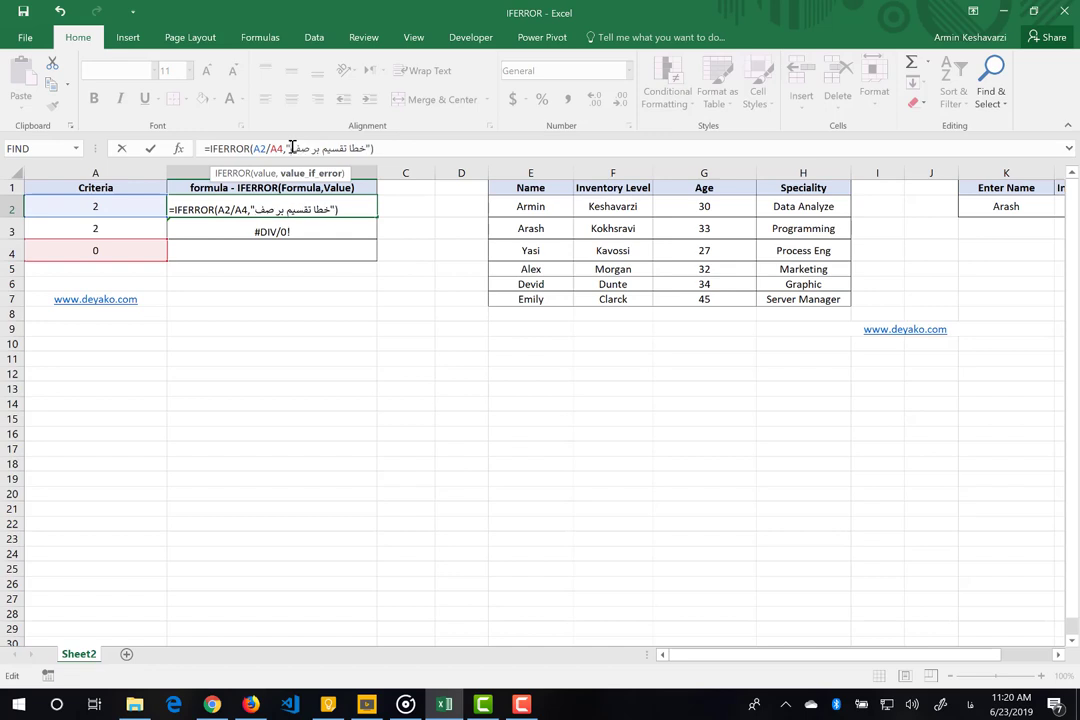
{"action": "type", "text": "ر"}
{"action": "key", "text": "Return"}
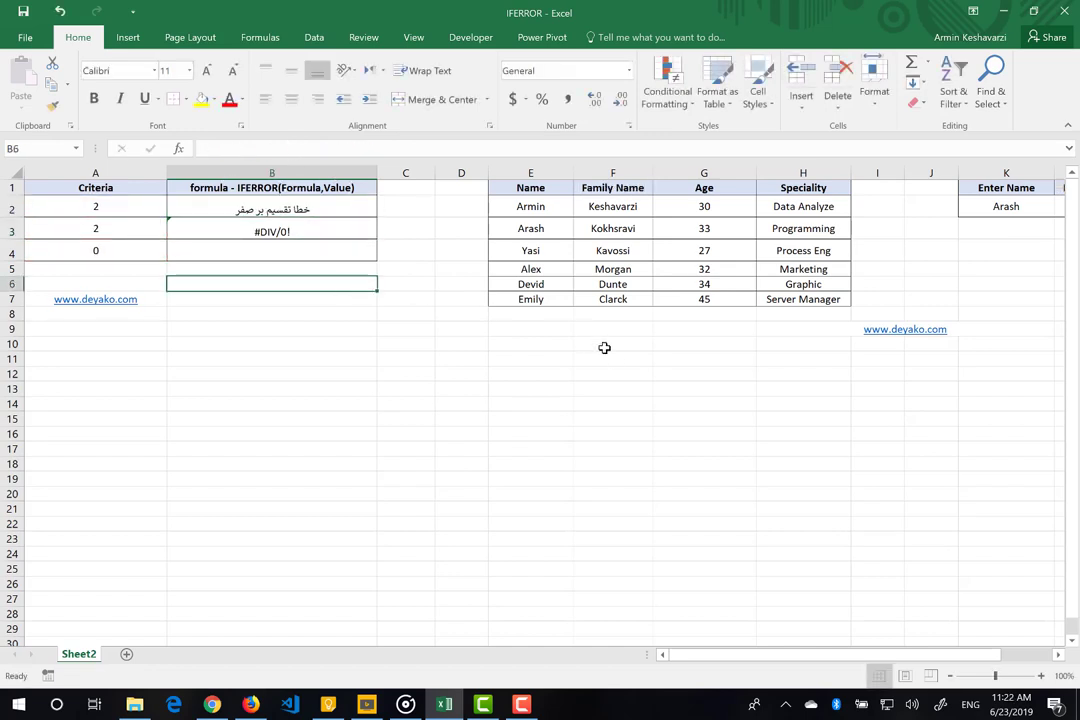
- Enter Alex in K2 so L2:N2 return Morgan, 32 and Marketing
{"action": "scroll", "coordinate": [651, 391], "scroll_direction": "right", "scroll_amount": 1}
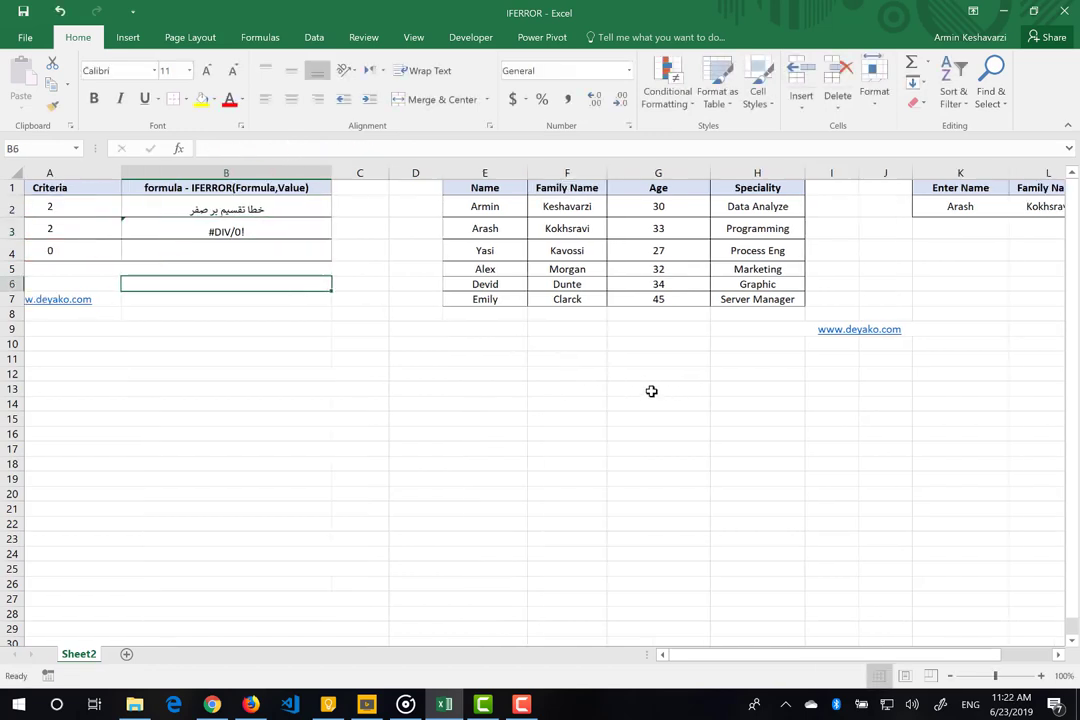
{"action": "scroll", "coordinate": [651, 391], "scroll_direction": "right", "scroll_amount": 5}
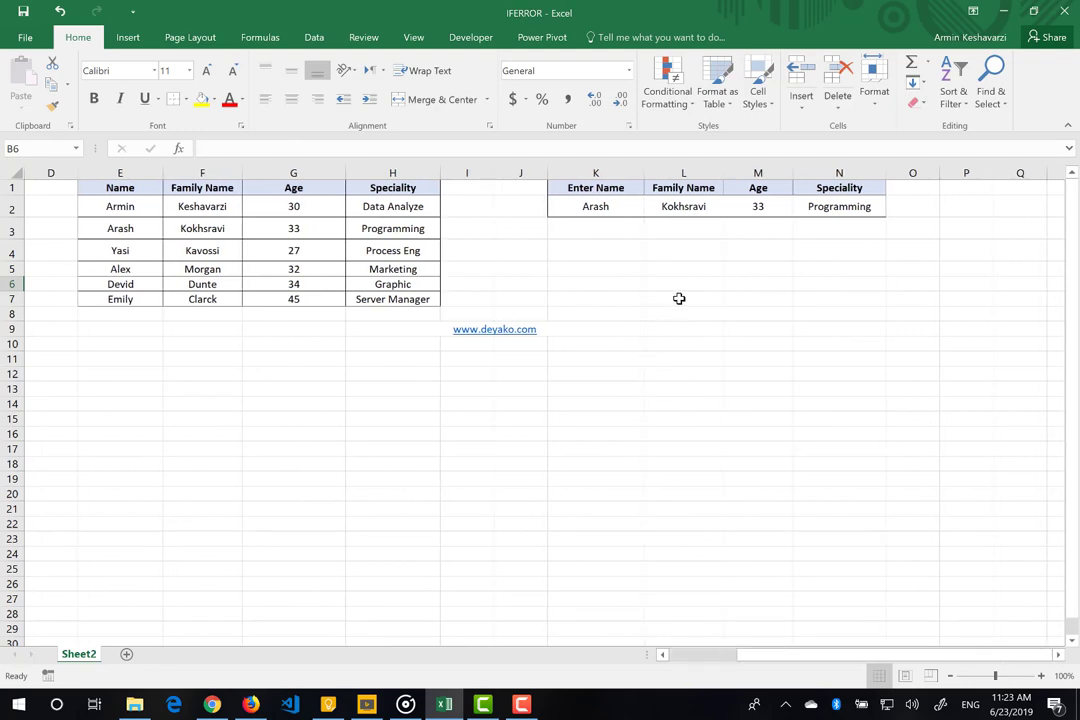
{"action": "left_click", "coordinate": [590, 204]}
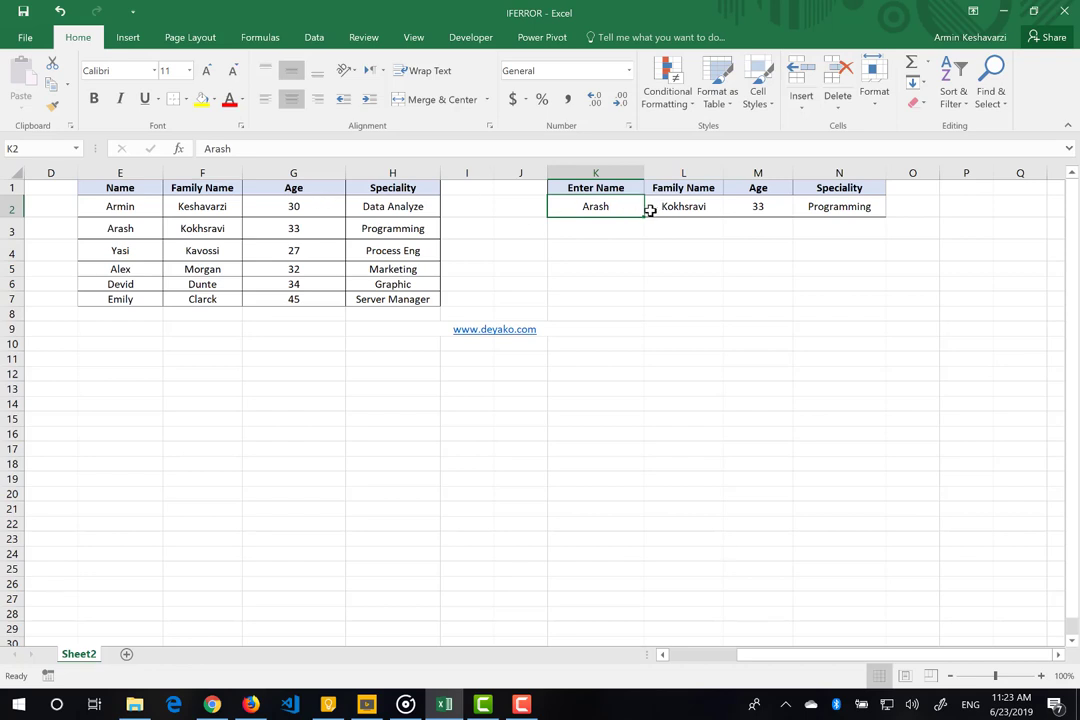
{"action": "left_click_drag", "start_coordinate": [172, 208], "coordinate": [417, 200]}
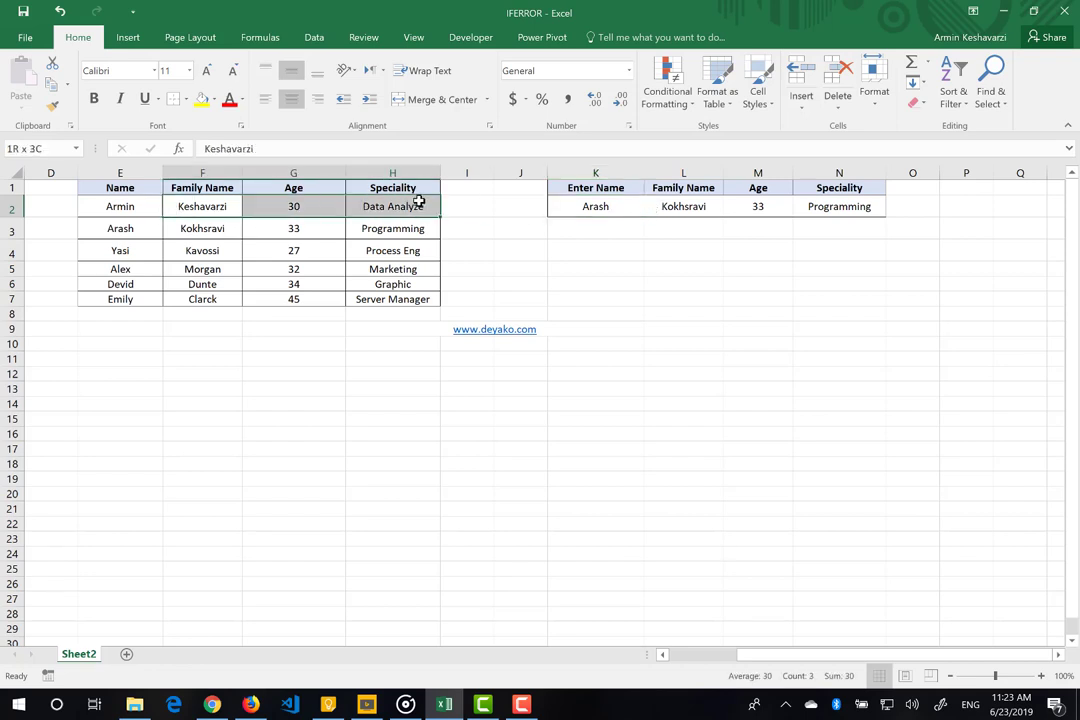
{"action": "left_click", "coordinate": [594, 203]}
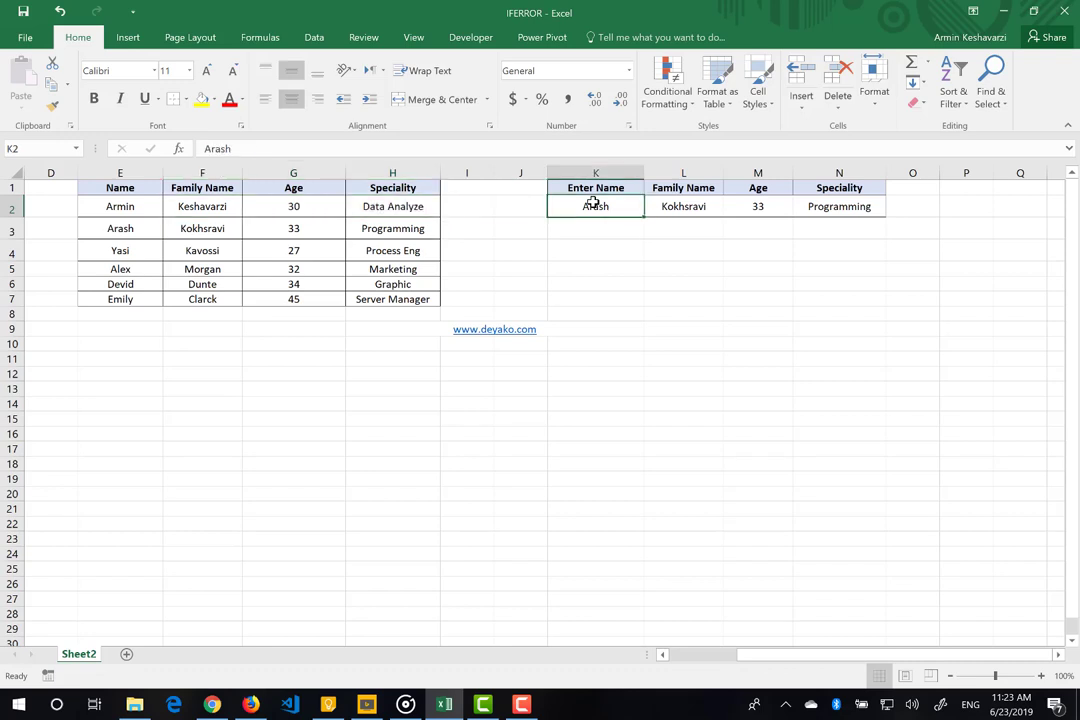
{"action": "type", "text": "A"}
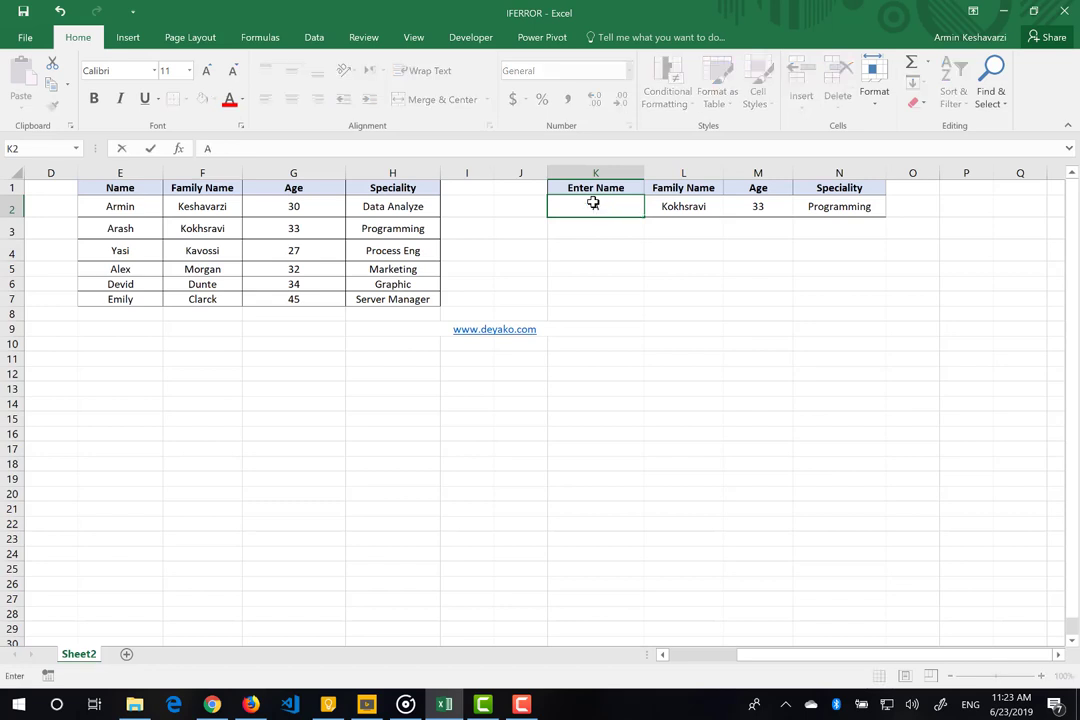
{"action": "type", "text": "lex"}
{"action": "key", "text": "Return"}
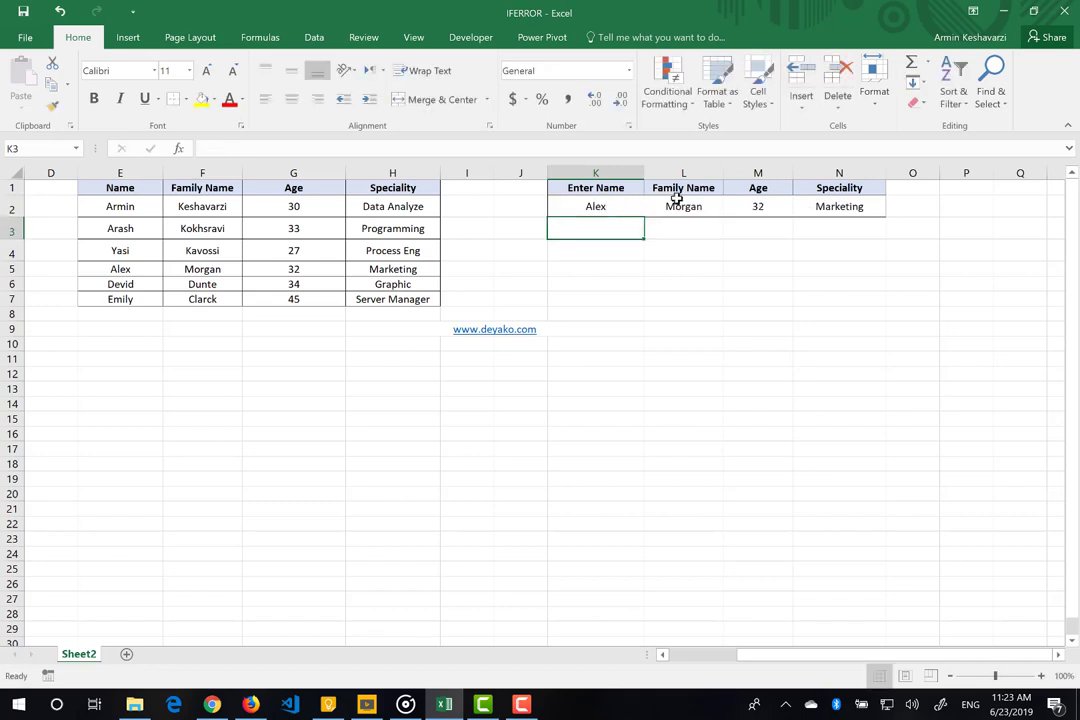
{"action": "left_click_drag", "start_coordinate": [677, 199], "coordinate": [820, 209]}
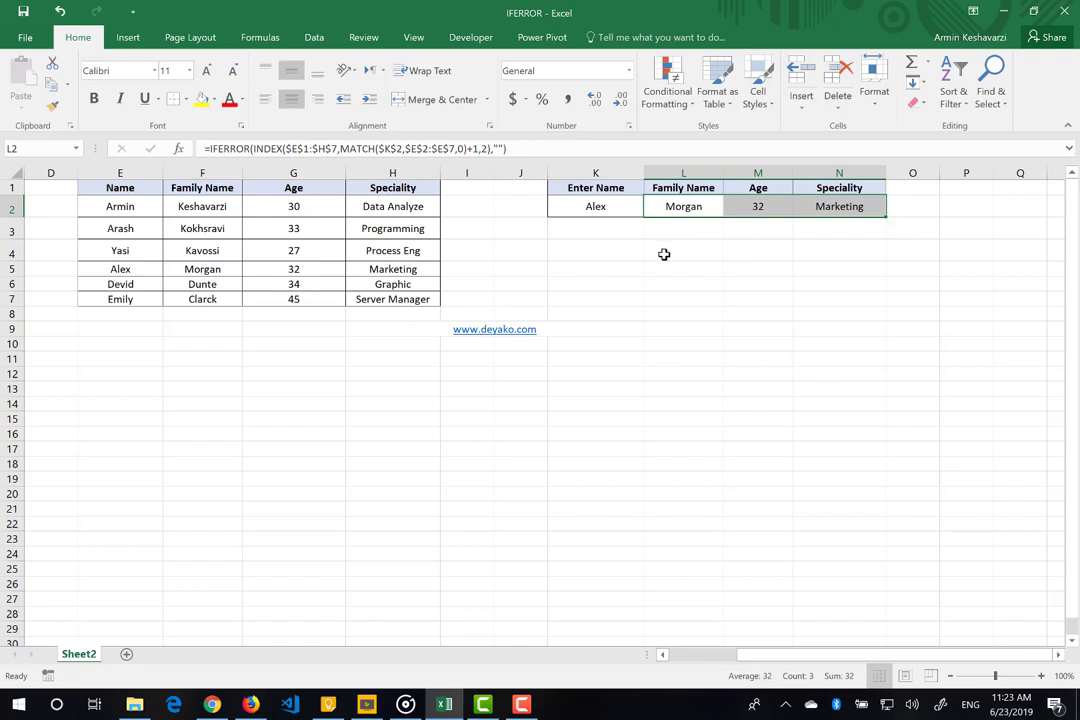
{"action": "left_click", "coordinate": [662, 204]}
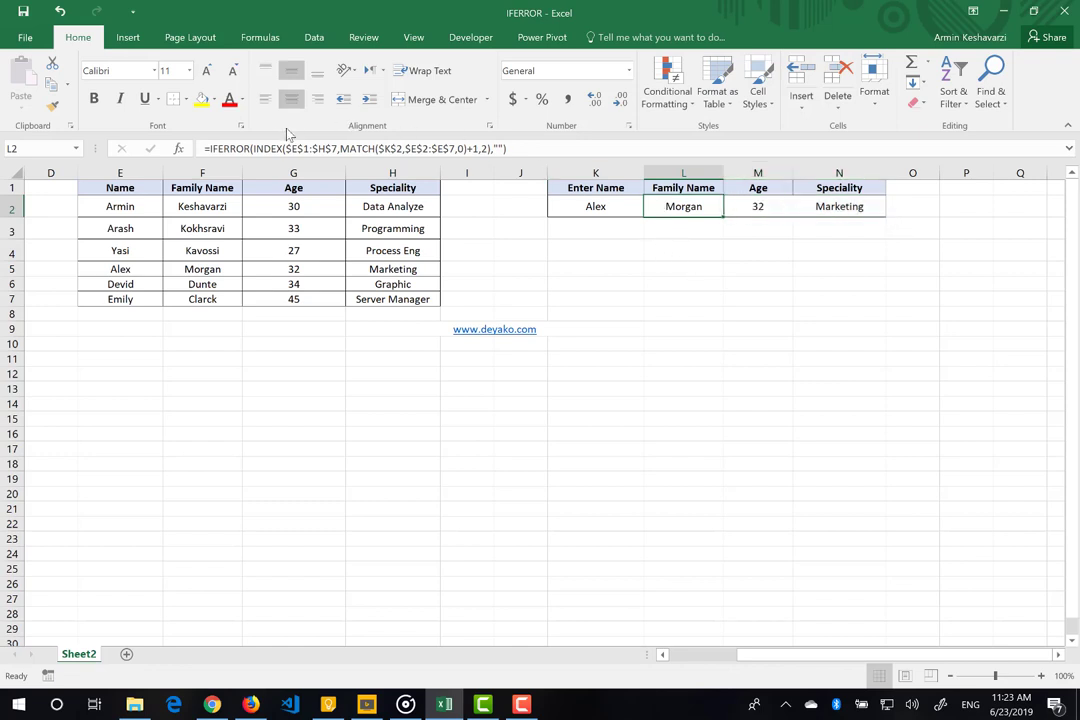
{"action": "left_click_drag", "start_coordinate": [253, 148], "coordinate": [490, 148]}
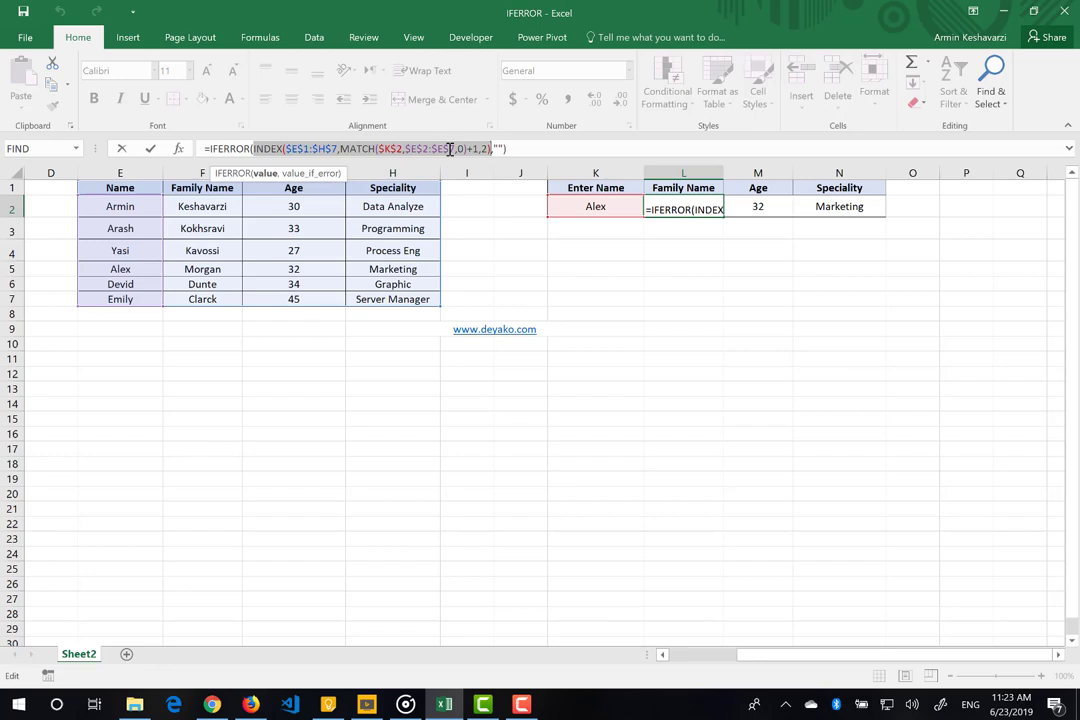
{"action": "left_click", "coordinate": [252, 148]}
- Enter the bare =INDEX($E$1:$H$7,MATCH($K$2,$E$2:$E$7,0)+1,2) lookup in L3
{"action": "key", "text": "ctrl+Return"}
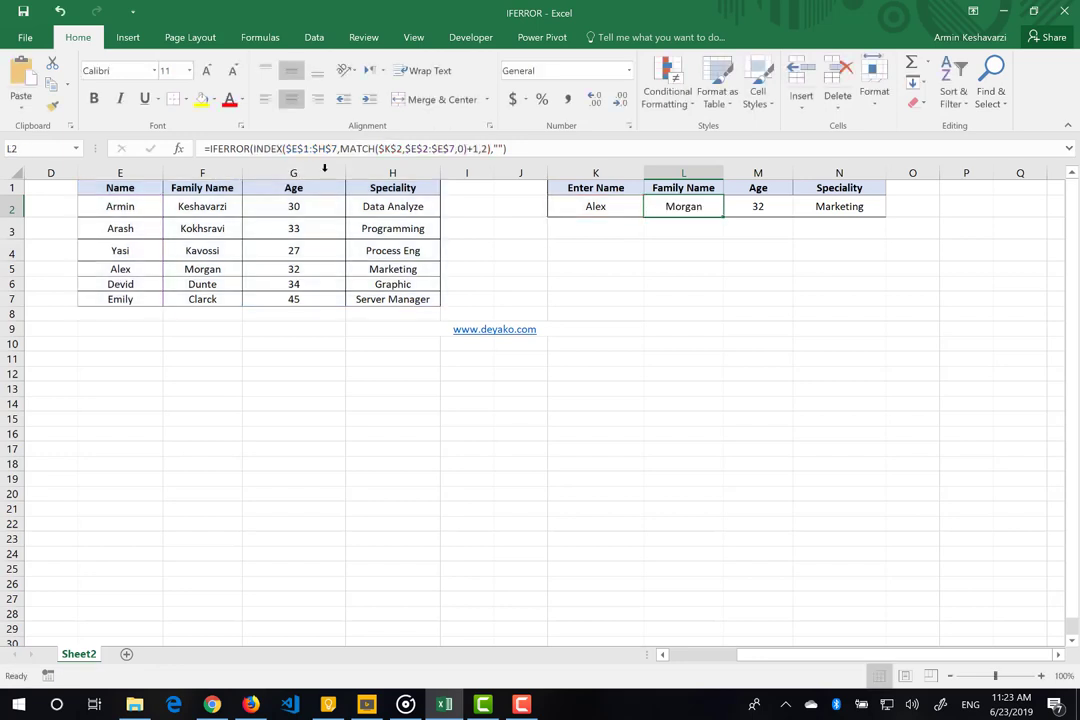
{"action": "left_click", "coordinate": [657, 229]}
{"action": "type", "text": "="}
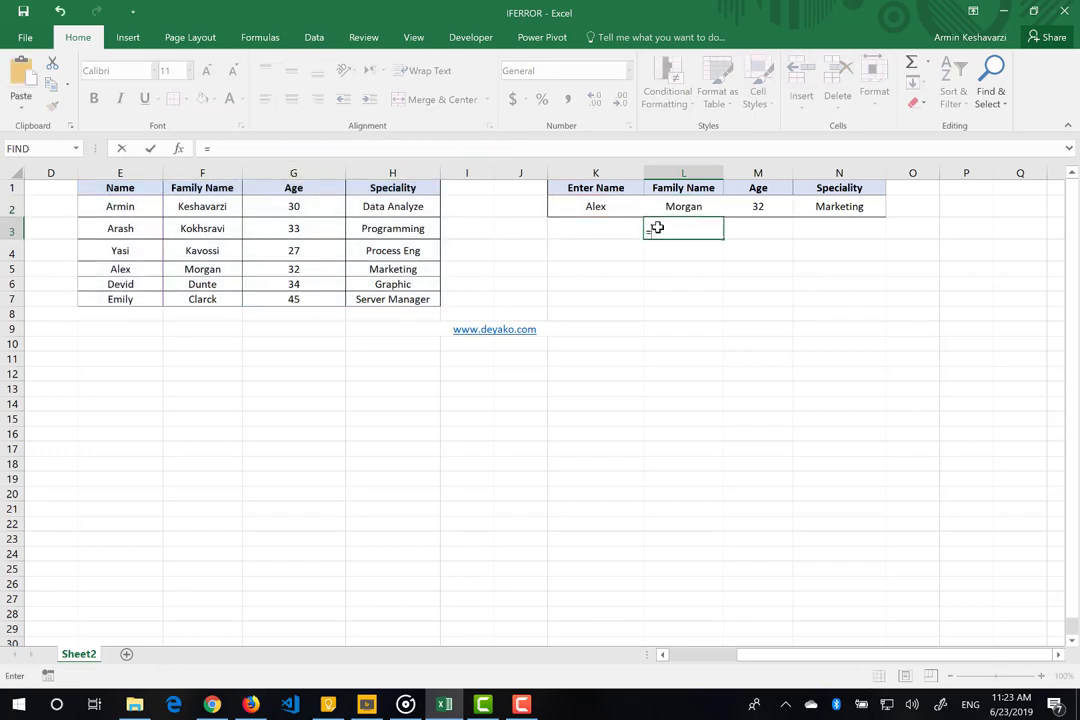
{"action": "key", "text": "Return"}
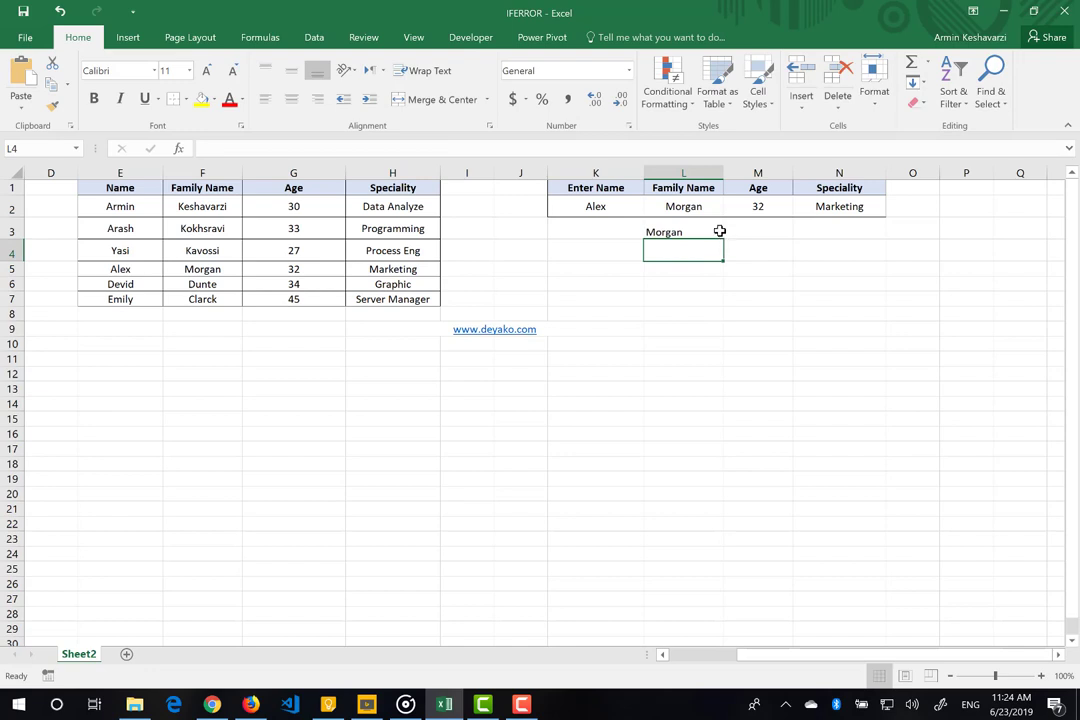
{"action": "left_click", "coordinate": [690, 233]}
- Compare K2, Alex's source row and the M2 and N2 IFERROR lookup formulas
{"action": "left_click", "coordinate": [600, 206]}
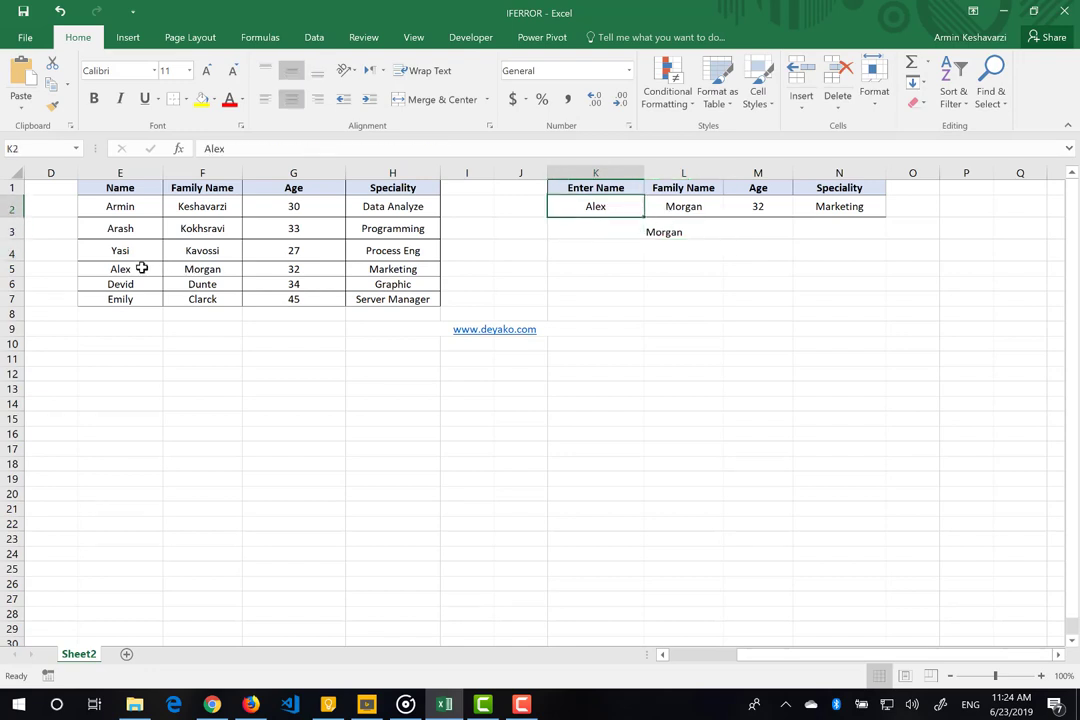
{"action": "left_click_drag", "start_coordinate": [143, 268], "coordinate": [225, 273]}
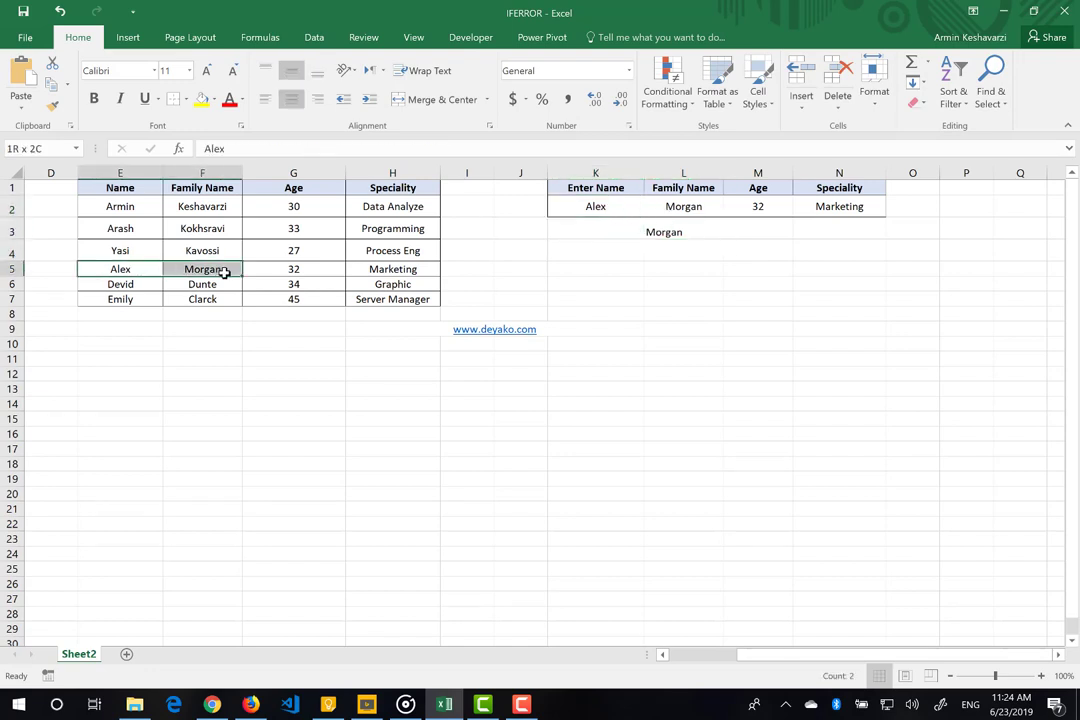
{"action": "left_click", "coordinate": [752, 206]}
{"action": "left_click", "coordinate": [840, 207]}
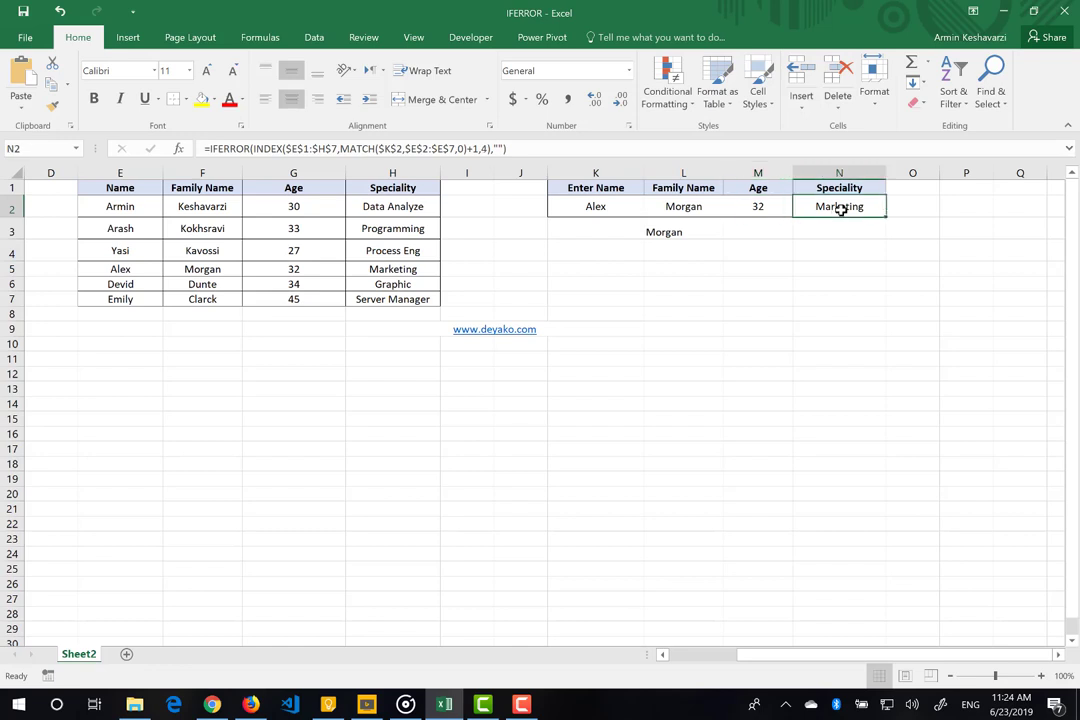
{"action": "left_click", "coordinate": [628, 207]}
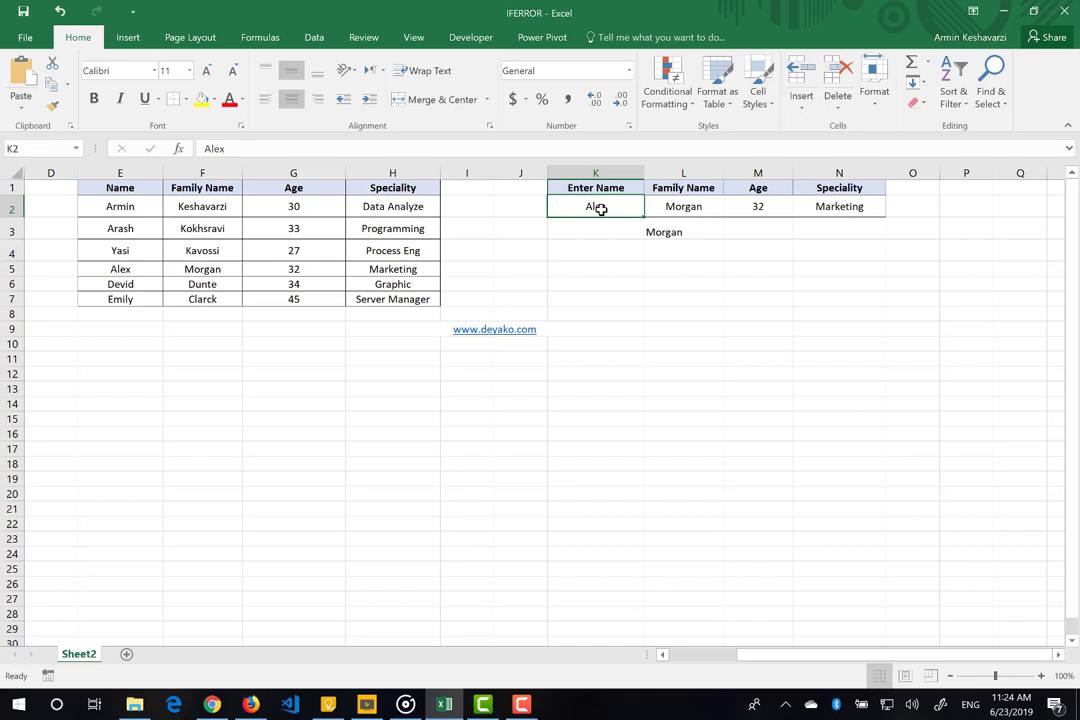
{"action": "type", "text": "A"}
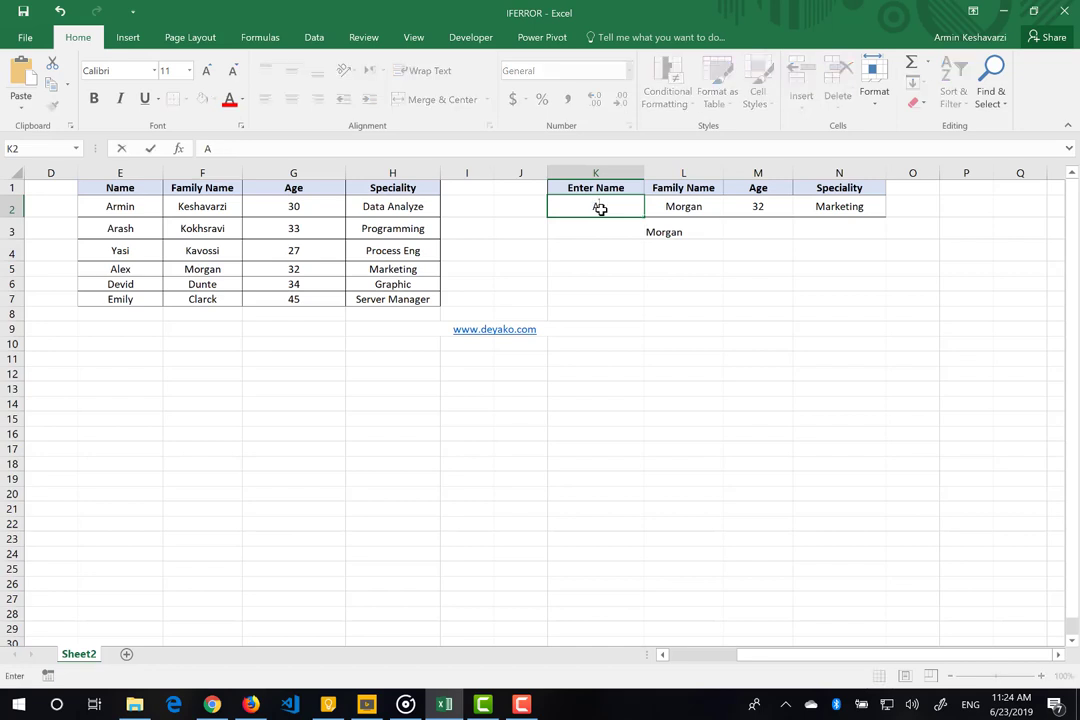
{"action": "key", "text": "Tab"}
{"action": "left_click", "coordinate": [605, 204]}
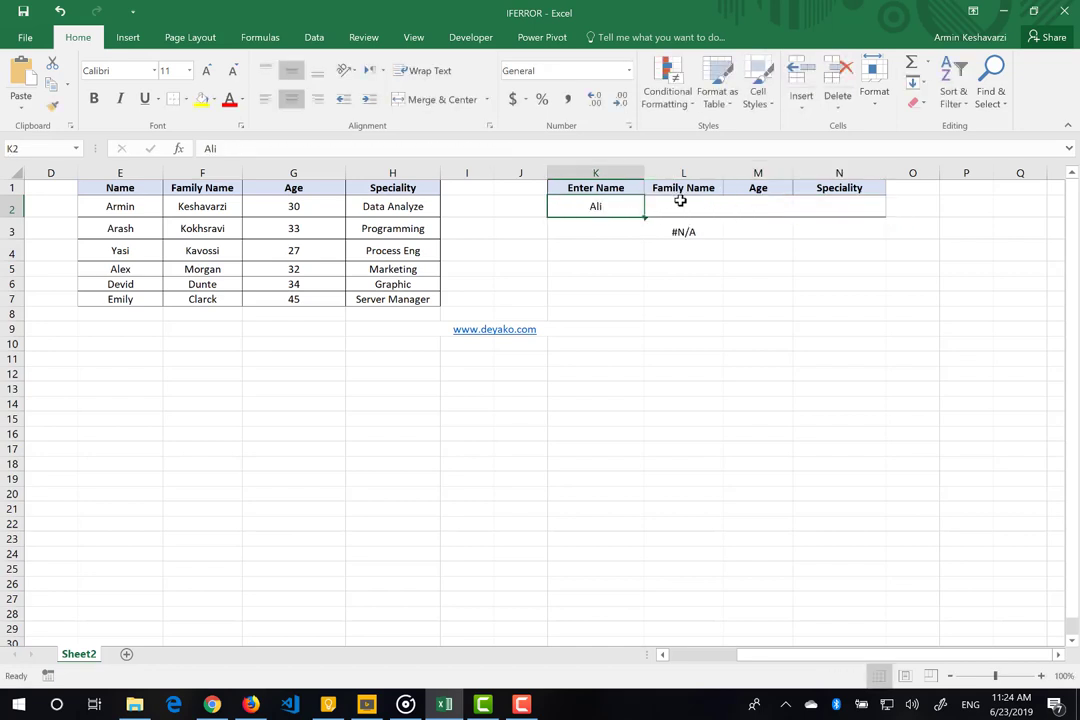
{"action": "left_click", "coordinate": [656, 210]}
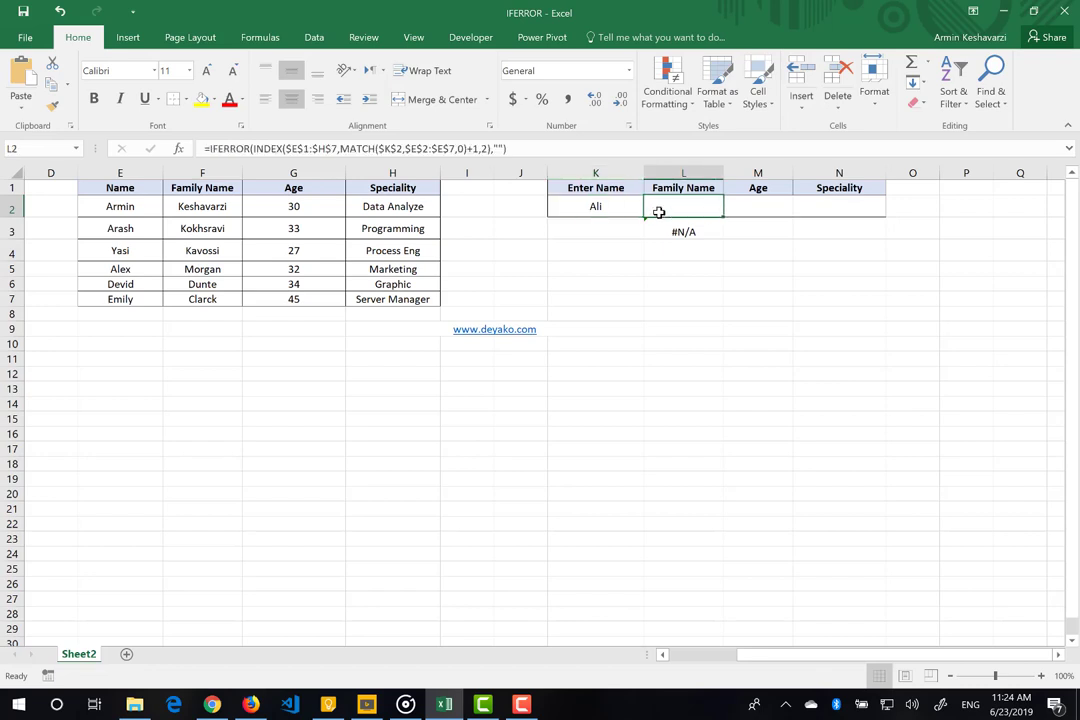
{"action": "left_click", "coordinate": [495, 148]}
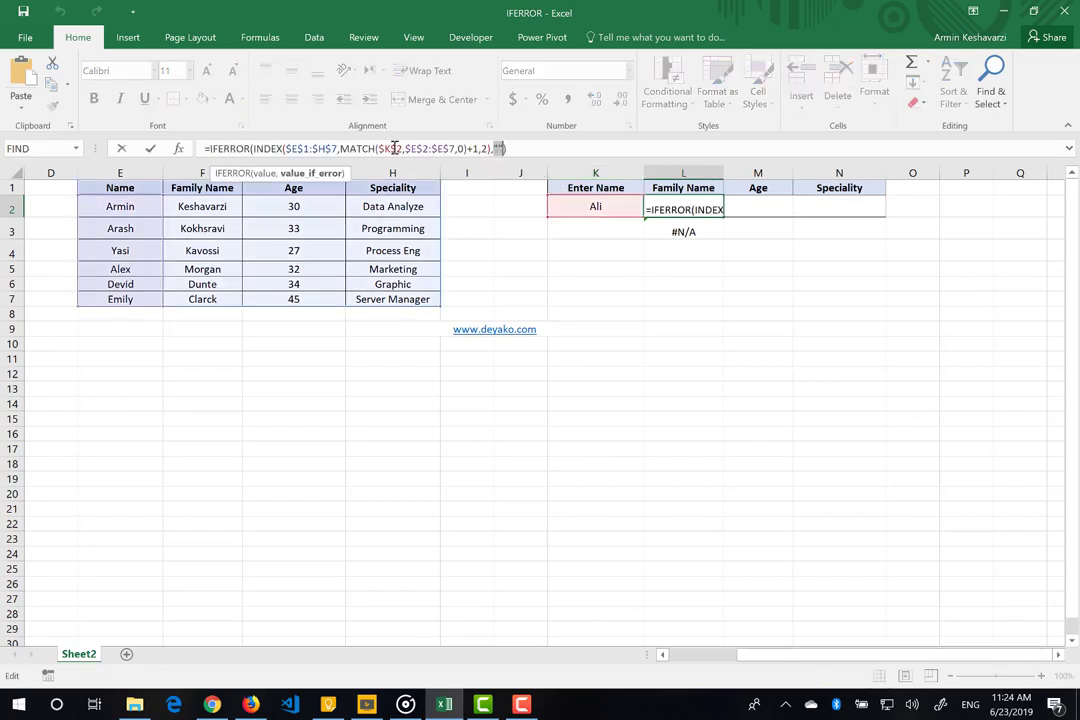
{"action": "double_click", "coordinate": [262, 148]}
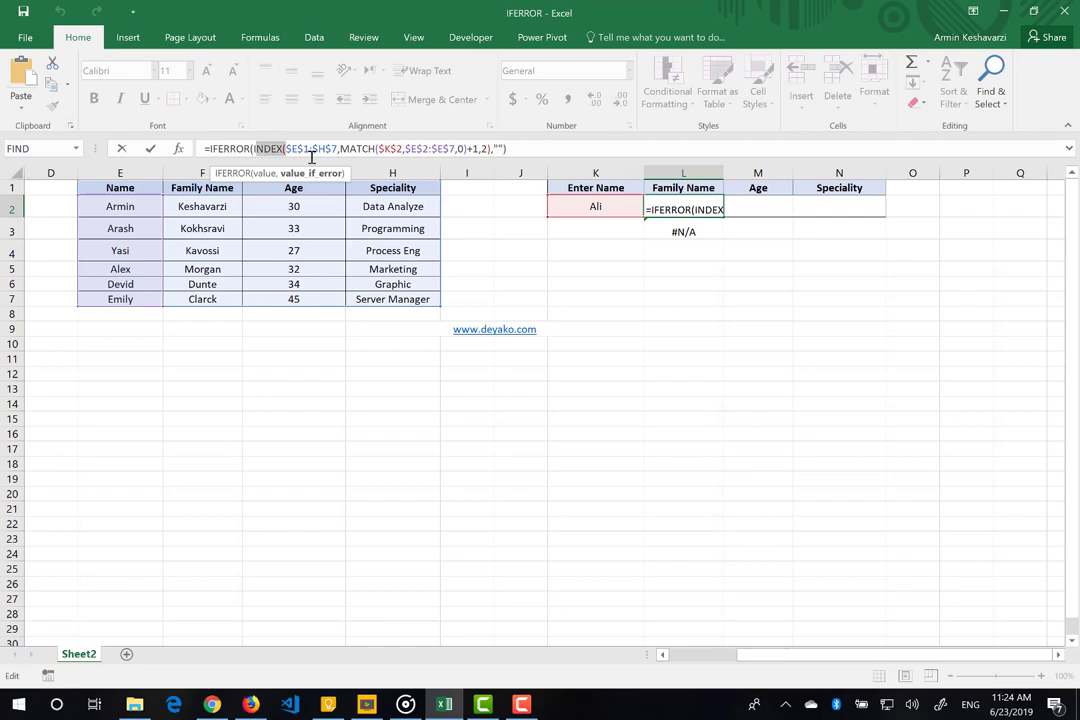
{"action": "left_click", "coordinate": [493, 148], "text": "shift"}
{"action": "key", "text": "shift+Left"}
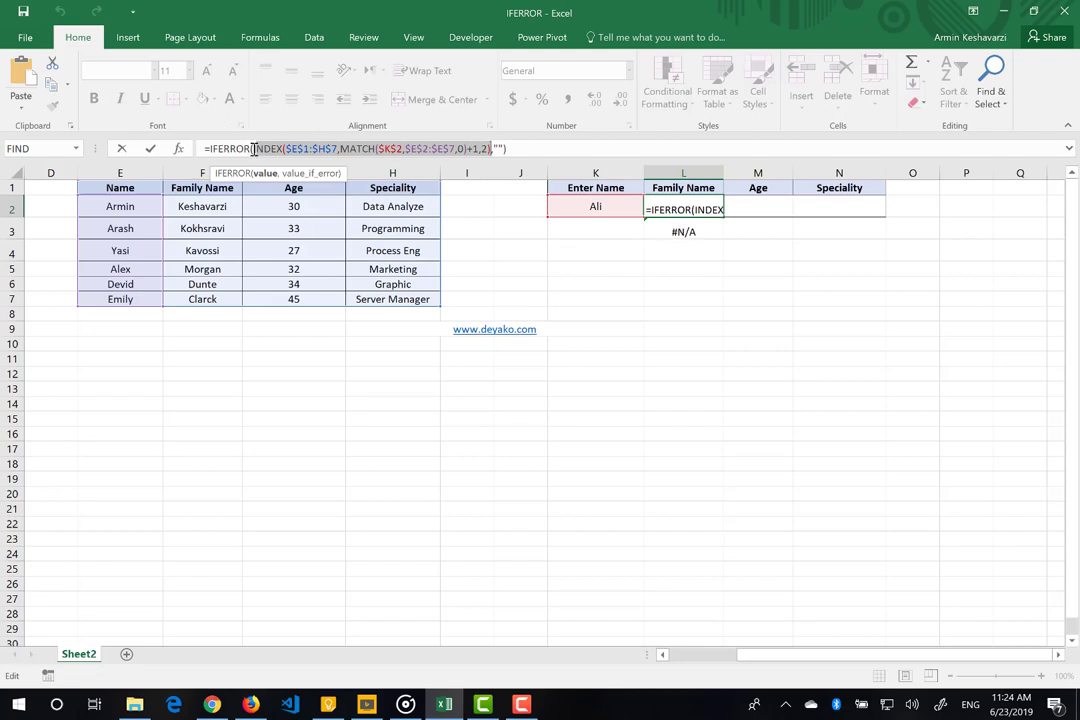
{"action": "left_click_drag", "start_coordinate": [254, 148], "coordinate": [486, 148]}
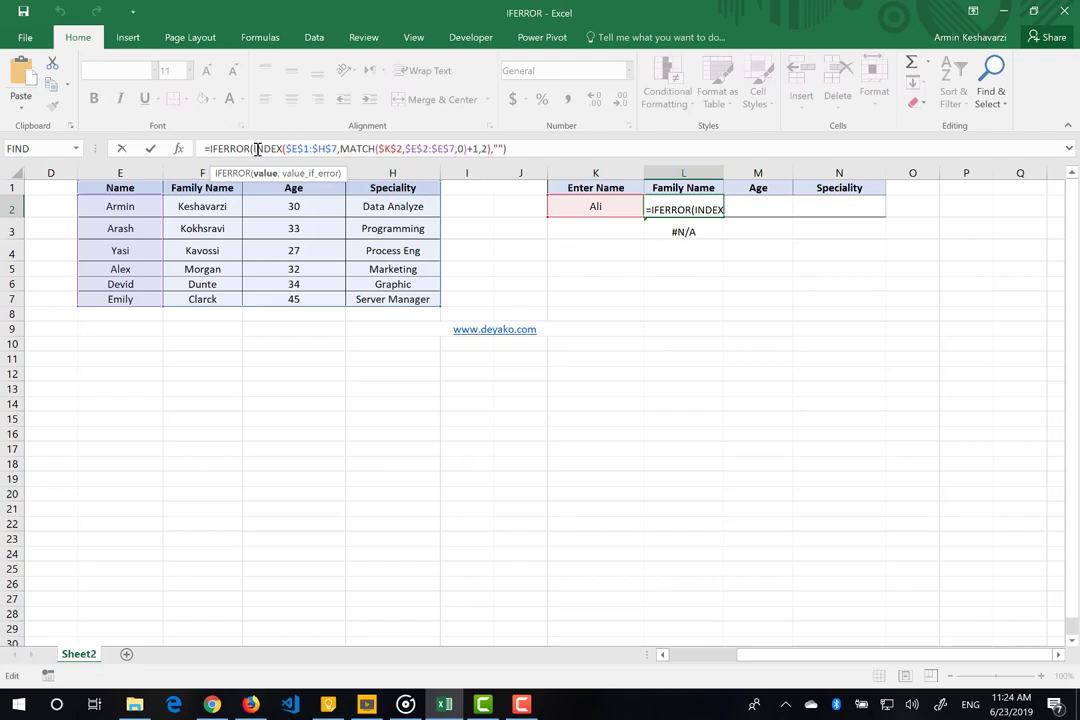
{"action": "left_click", "coordinate": [489, 148]}
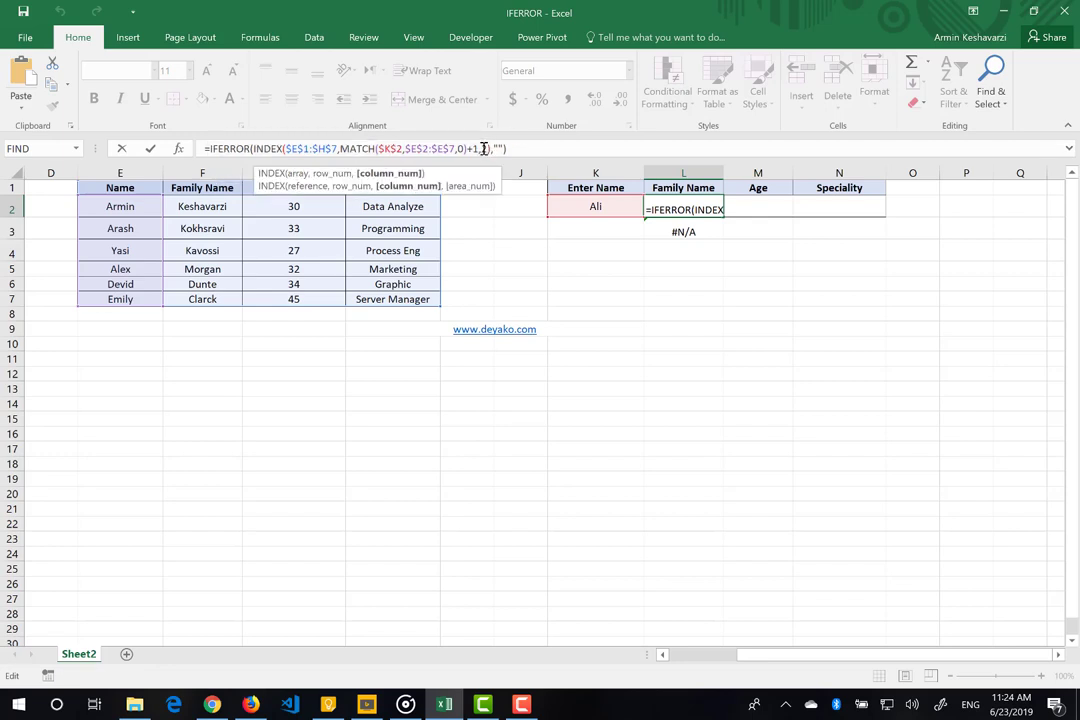
{"action": "type", "text": ")"}
{"action": "left_click", "coordinate": [254, 148]}
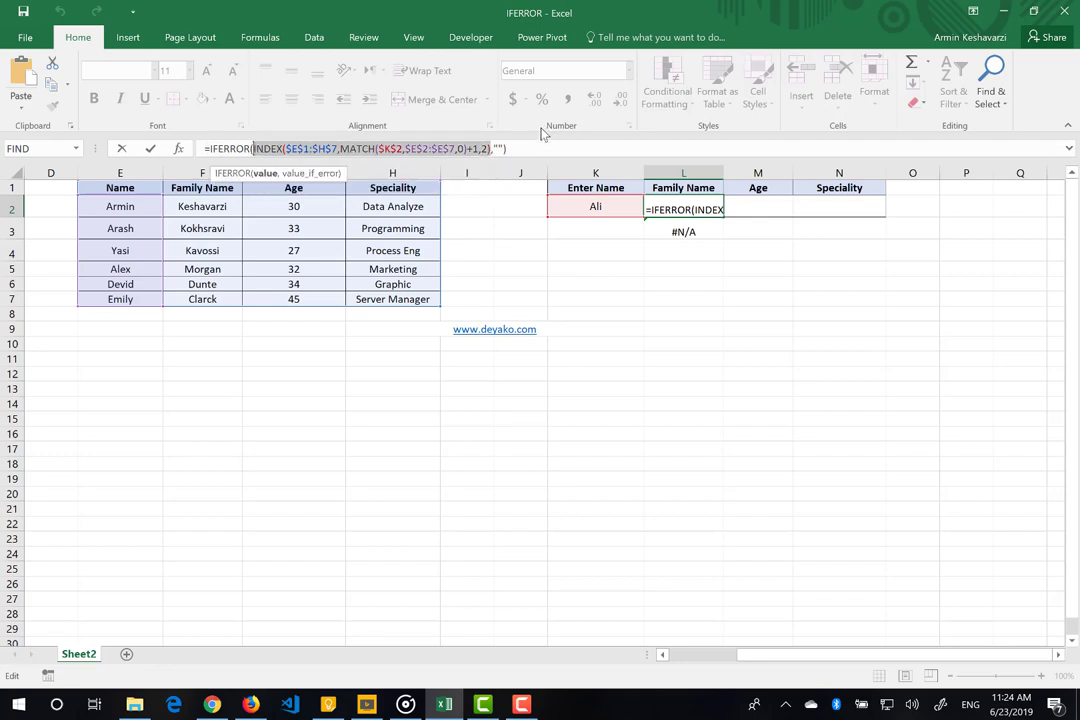
{"action": "left_click", "coordinate": [504, 148]}
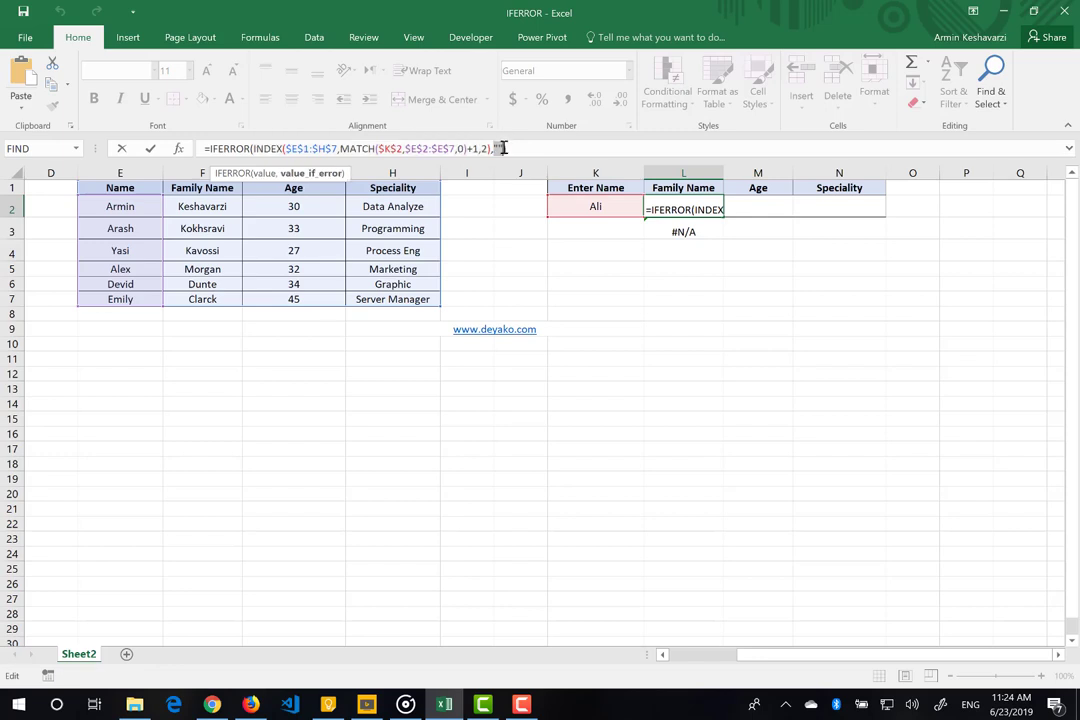
{"action": "key", "text": "Escape"}
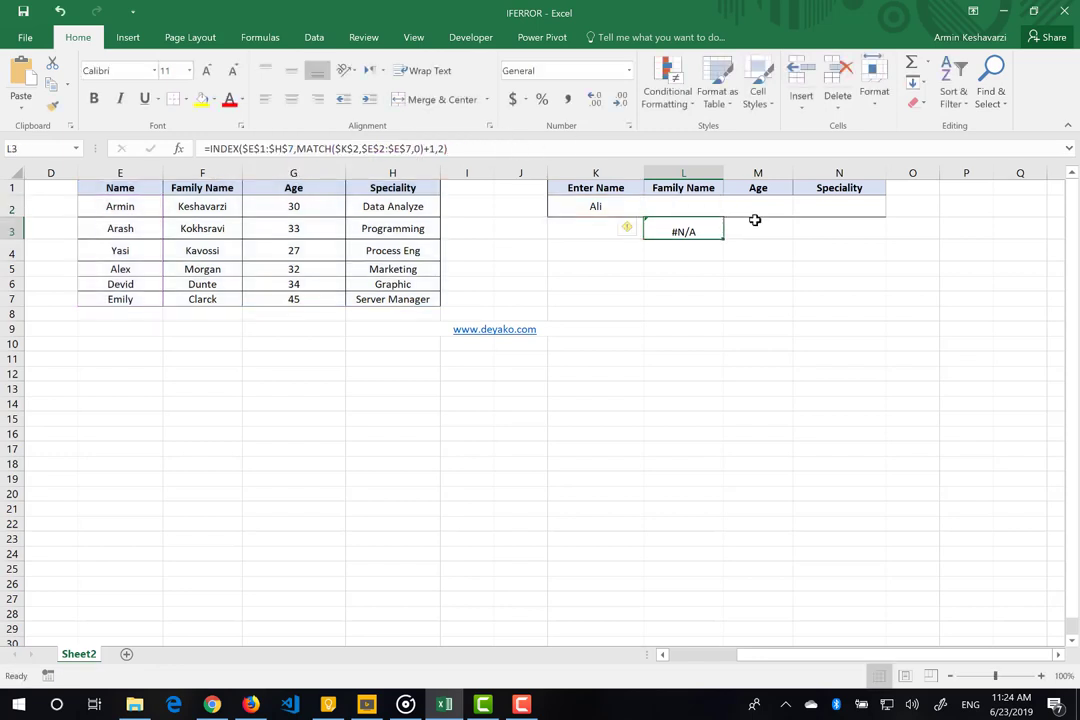
{"action": "left_click", "coordinate": [767, 210]}
{"action": "left_click", "coordinate": [873, 210]}
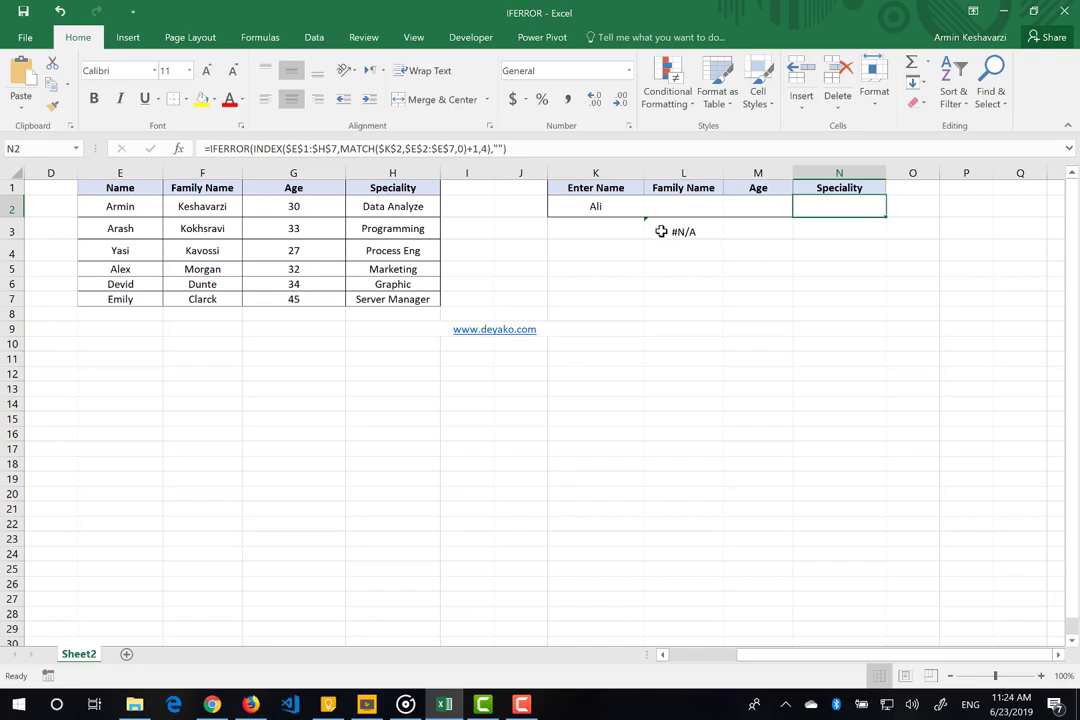
{"action": "left_click", "coordinate": [661, 231]}
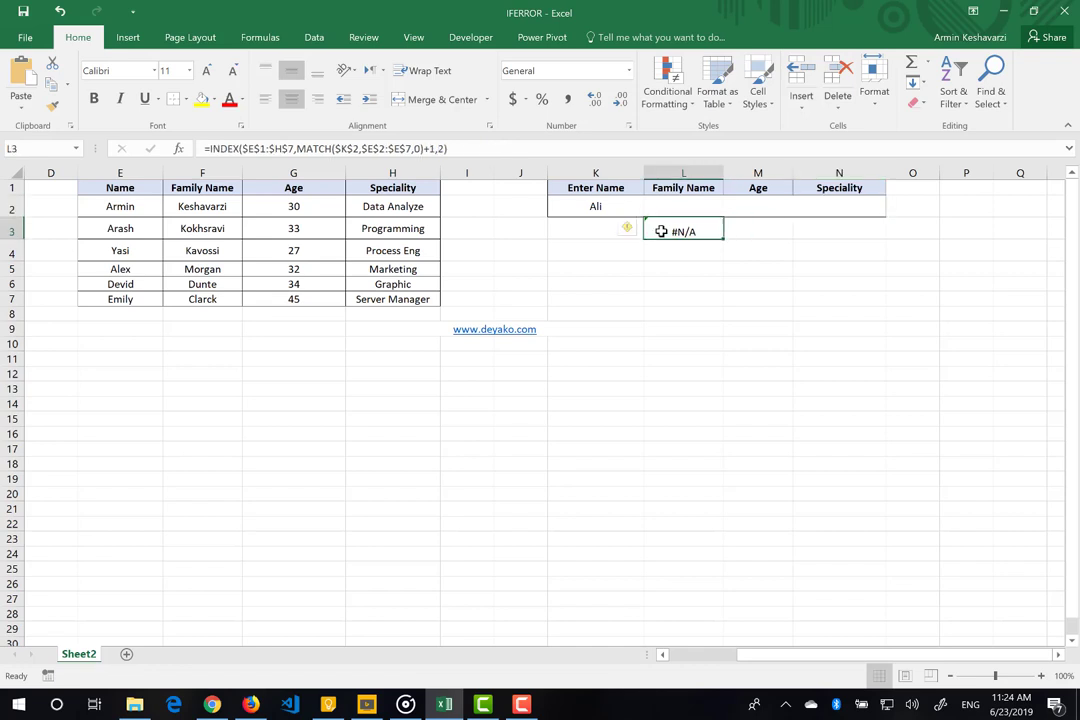
{"action": "left_click", "coordinate": [208, 148]}
{"action": "left_click_drag", "start_coordinate": [208, 148], "coordinate": [488, 155]}
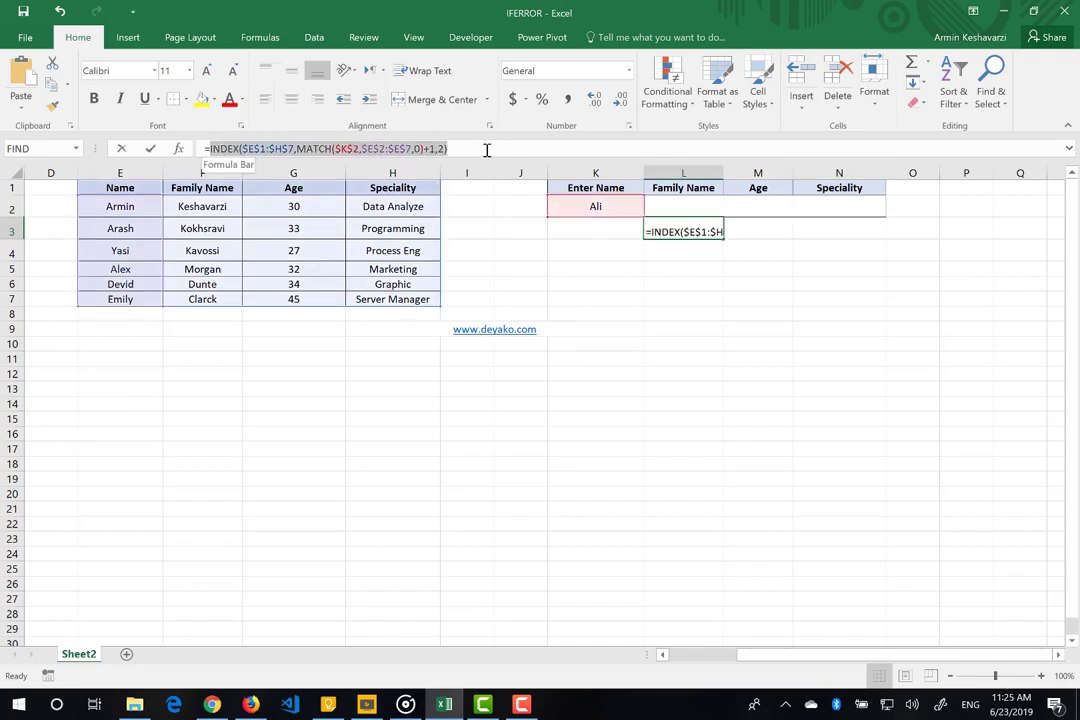
{"action": "key", "text": "Return"}
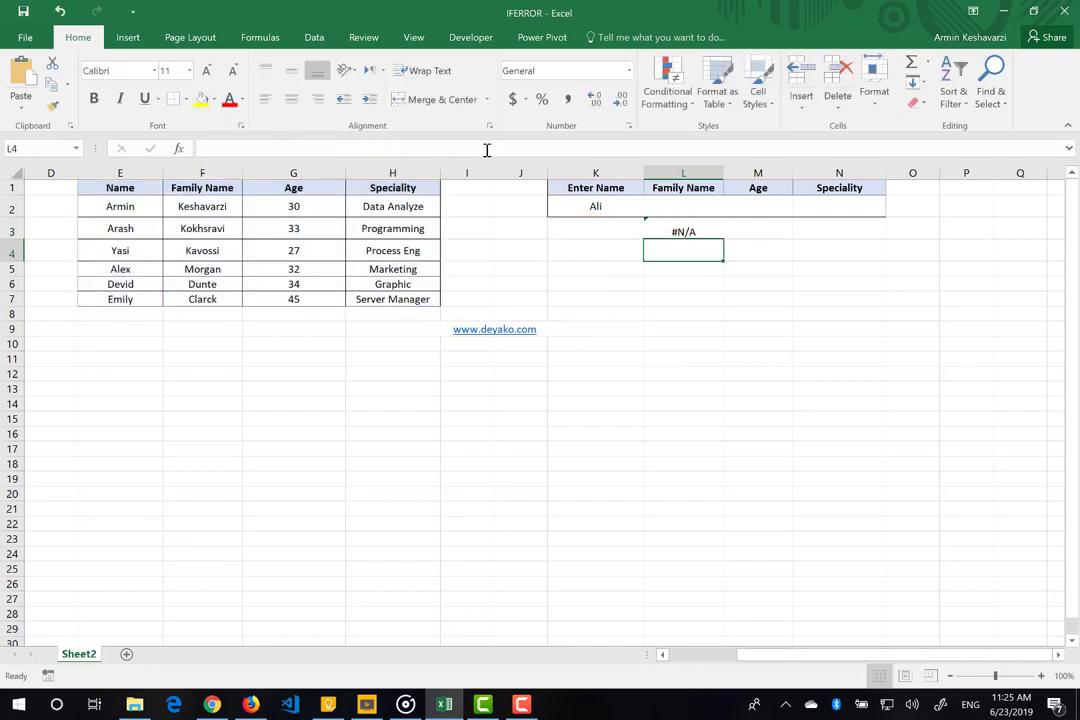
{"action": "left_click", "coordinate": [613, 205]}
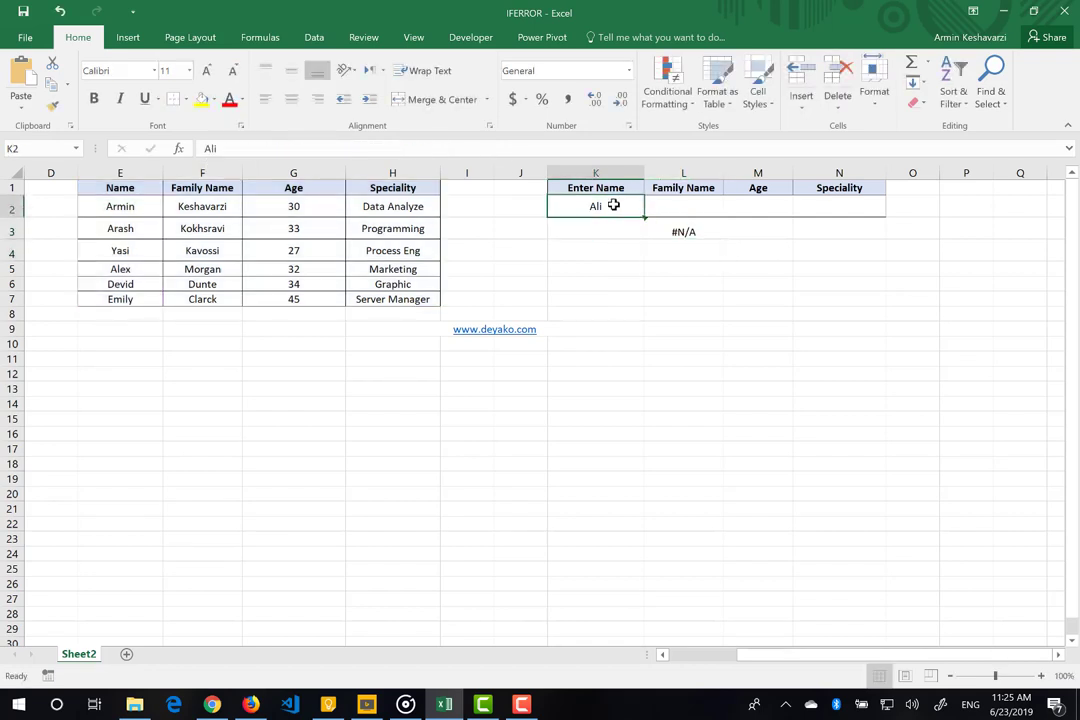
{"action": "left_click", "coordinate": [682, 205]}
- Set L2's IFERROR fallback to the Persian message "وجود ندارد"
{"action": "left_click", "coordinate": [497, 147]}
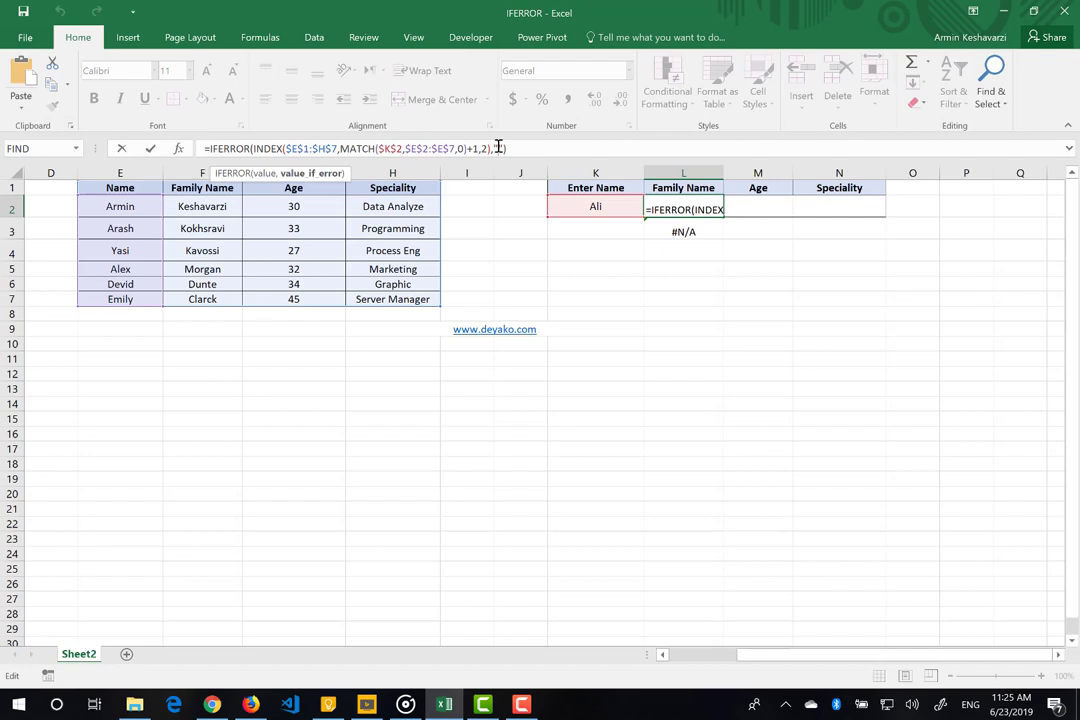
{"action": "type", "text": "\"\""}
{"action": "type", "text": "عدم وجود"}
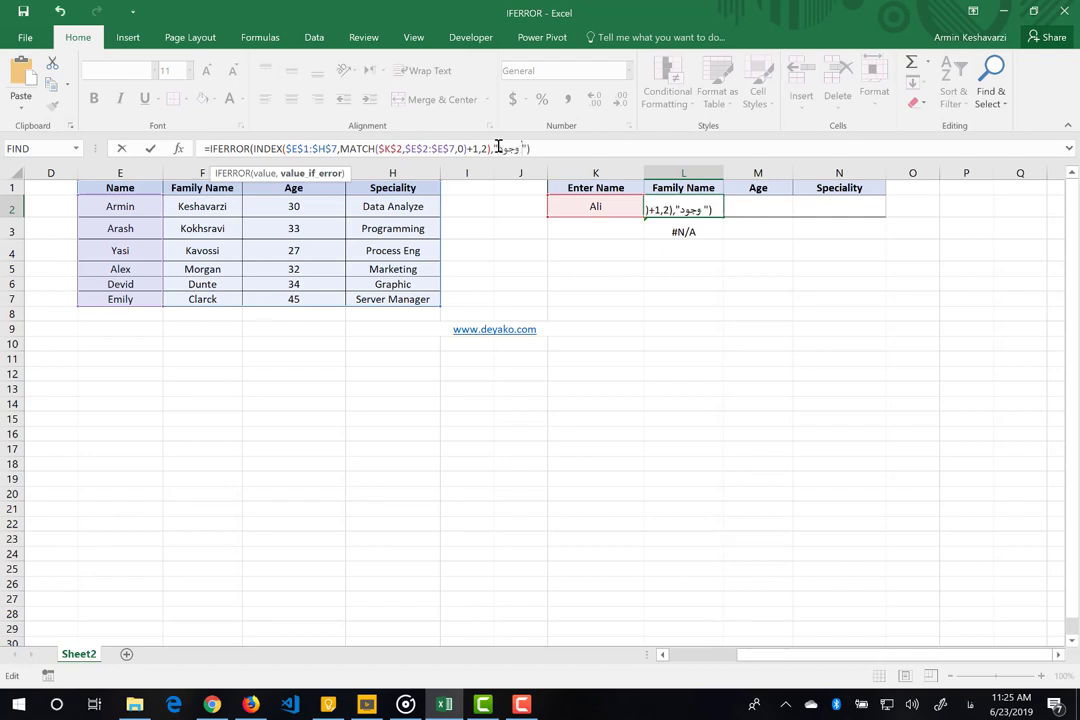
{"action": "type", "text": "ر"}
{"action": "type", "text": "د"}
{"action": "key", "text": "Return"}
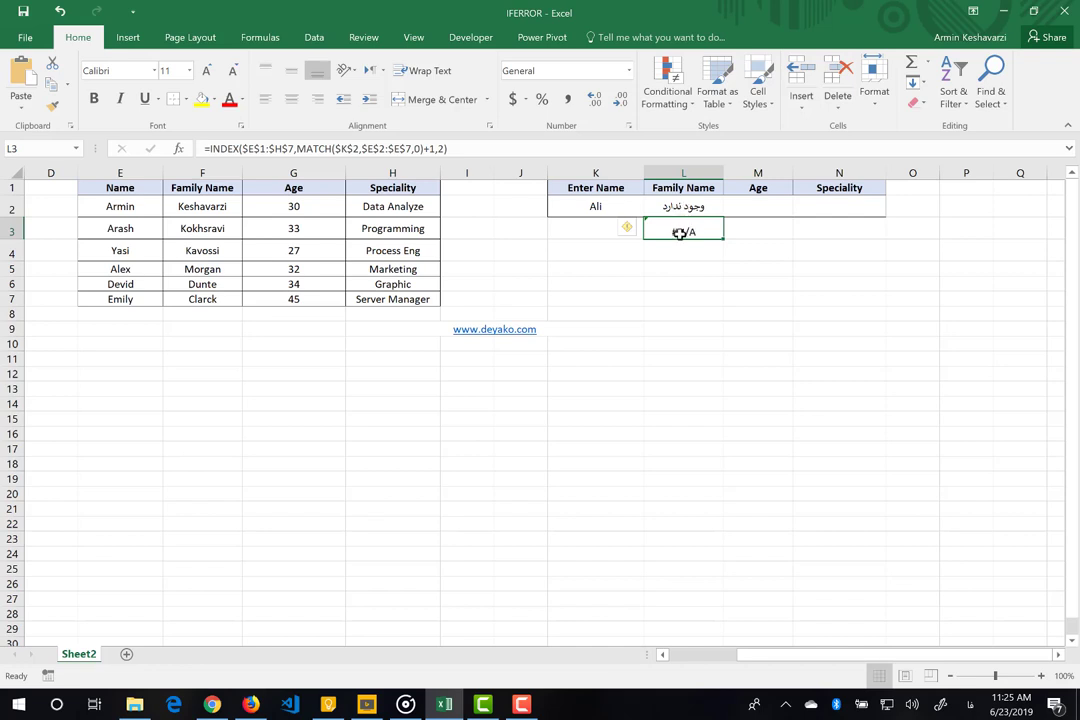
{"action": "left_click", "coordinate": [679, 207]}
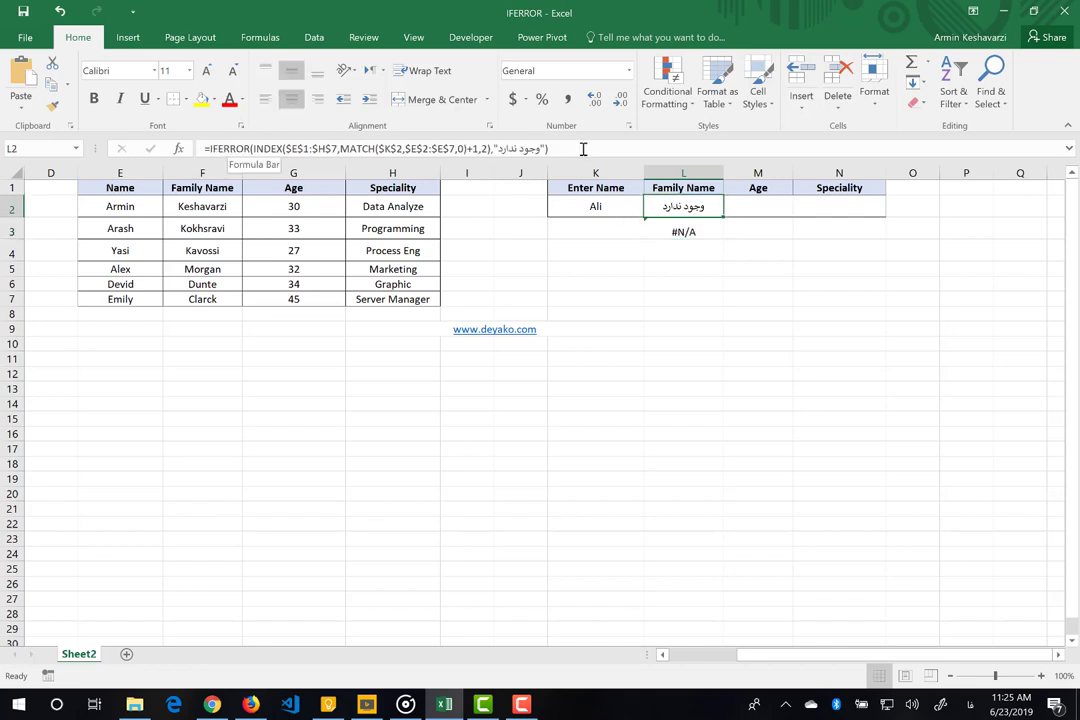
- Review the M2 and N2 lookup formulas and the K2 name, ending back on L2
{"action": "left_click", "coordinate": [733, 211]}
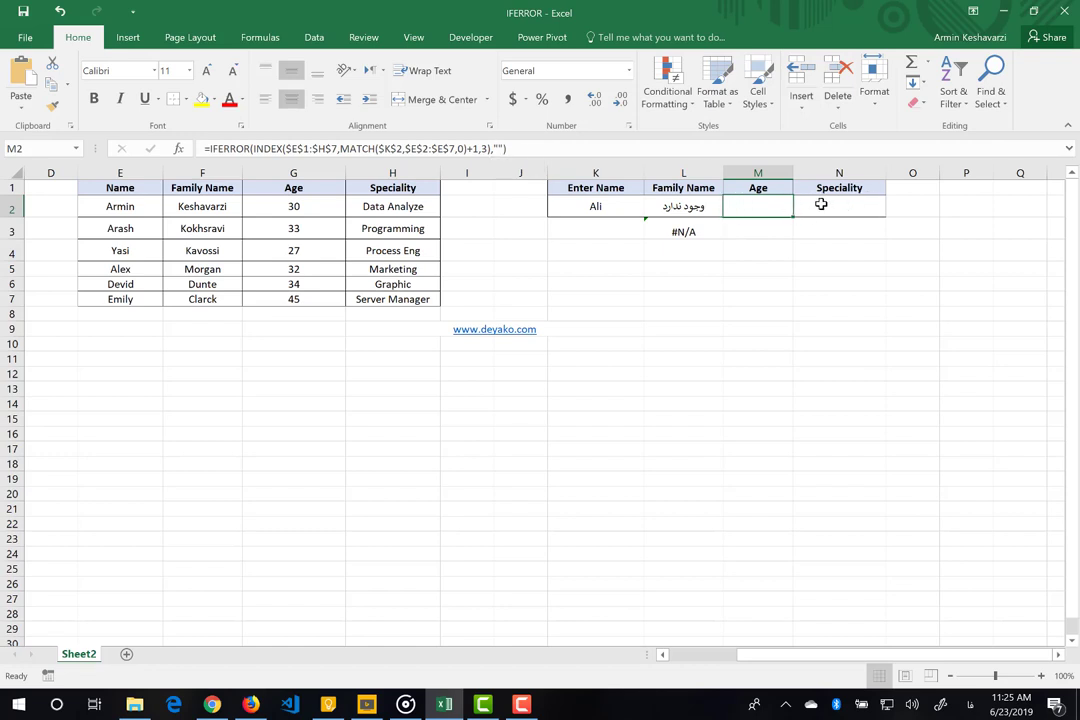
{"action": "left_click", "coordinate": [624, 210]}
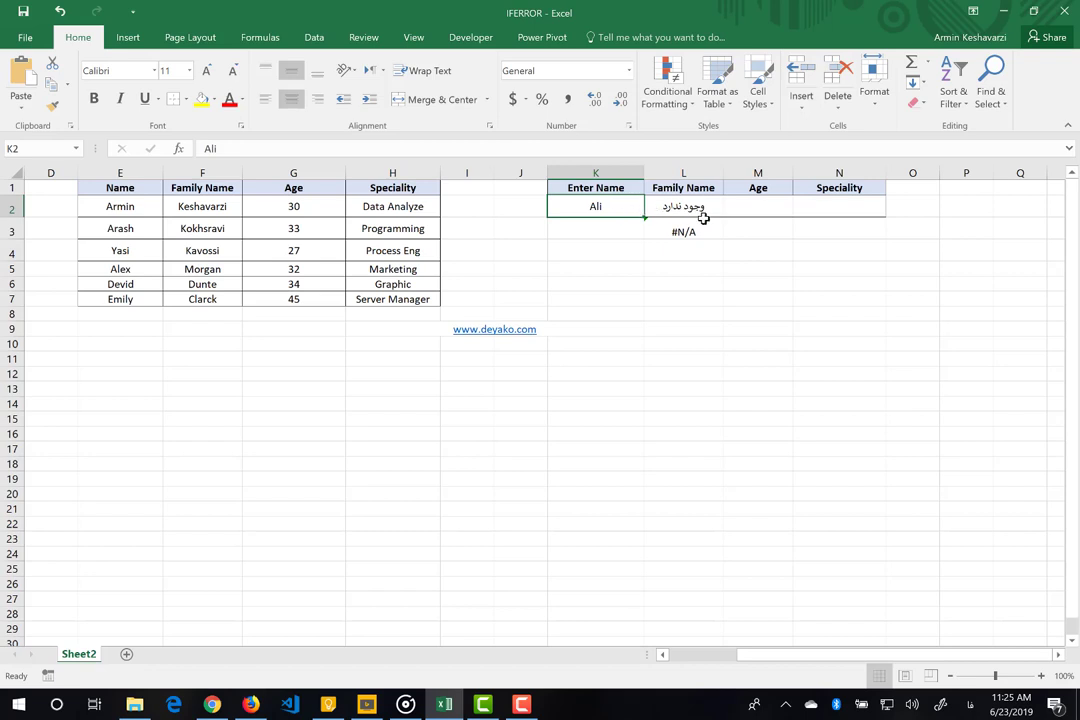
{"action": "left_click", "coordinate": [844, 214]}
{"action": "left_click_drag", "start_coordinate": [844, 214], "coordinate": [763, 210]}
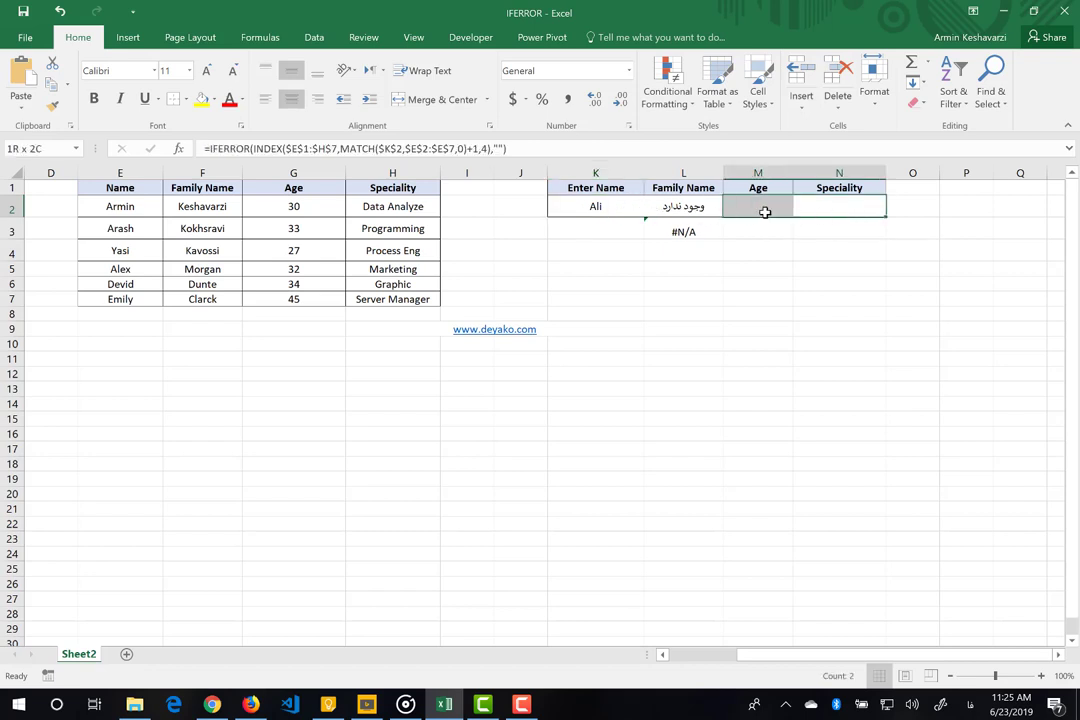
{"action": "left_click", "coordinate": [605, 206]}
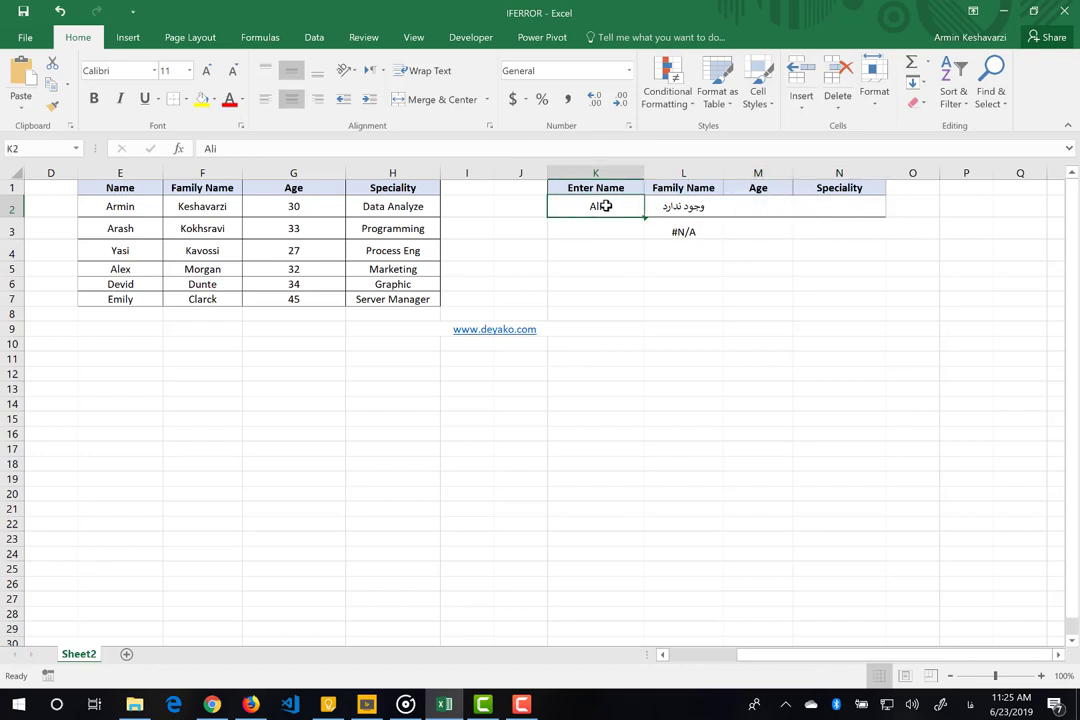
{"action": "key", "text": "Right"}
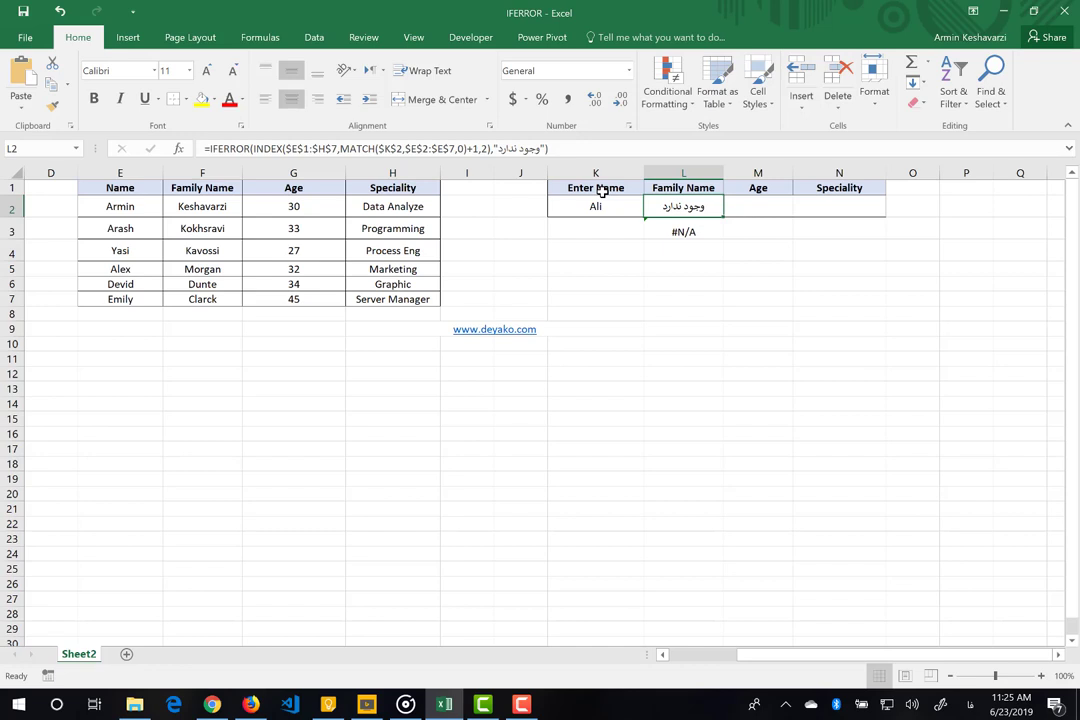
- Replace B2's Persian fallback with A2*A3, giving =IFERROR(A2/A4,A2*A3), which shows 4
{"action": "scroll", "coordinate": [601, 190], "scroll_direction": "left", "scroll_amount": 3}
{"action": "left_click", "coordinate": [241, 231]}
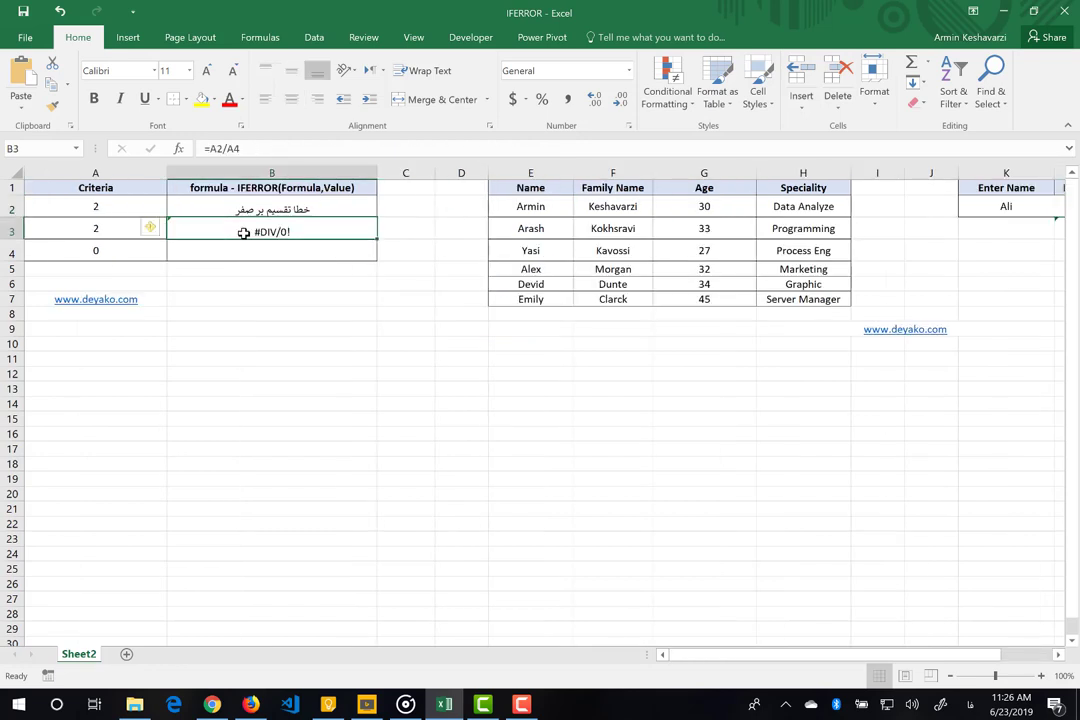
{"action": "left_click", "coordinate": [281, 209]}
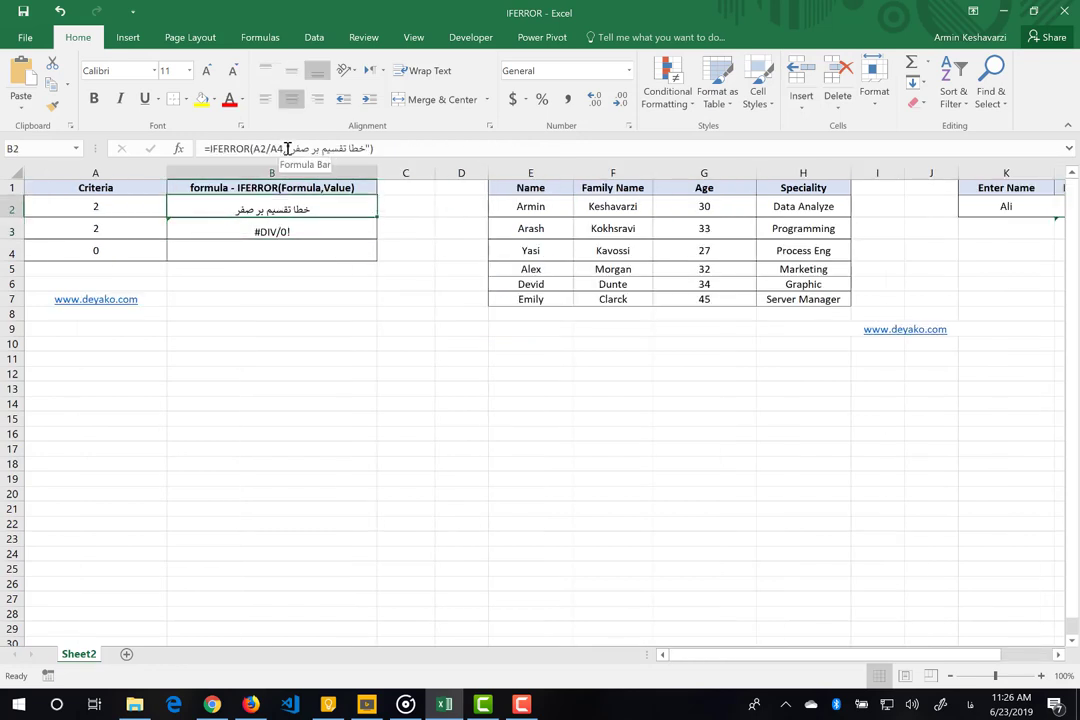
{"action": "left_click_drag", "start_coordinate": [287, 148], "coordinate": [373, 148]}
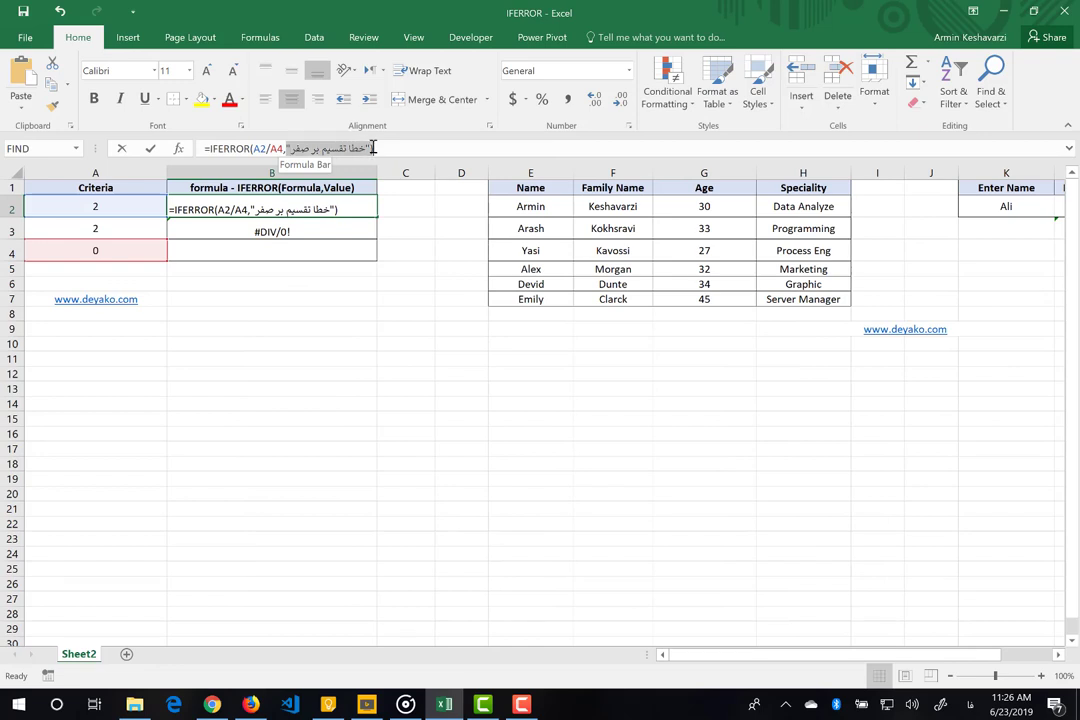
{"action": "key", "text": "BackSpace"}
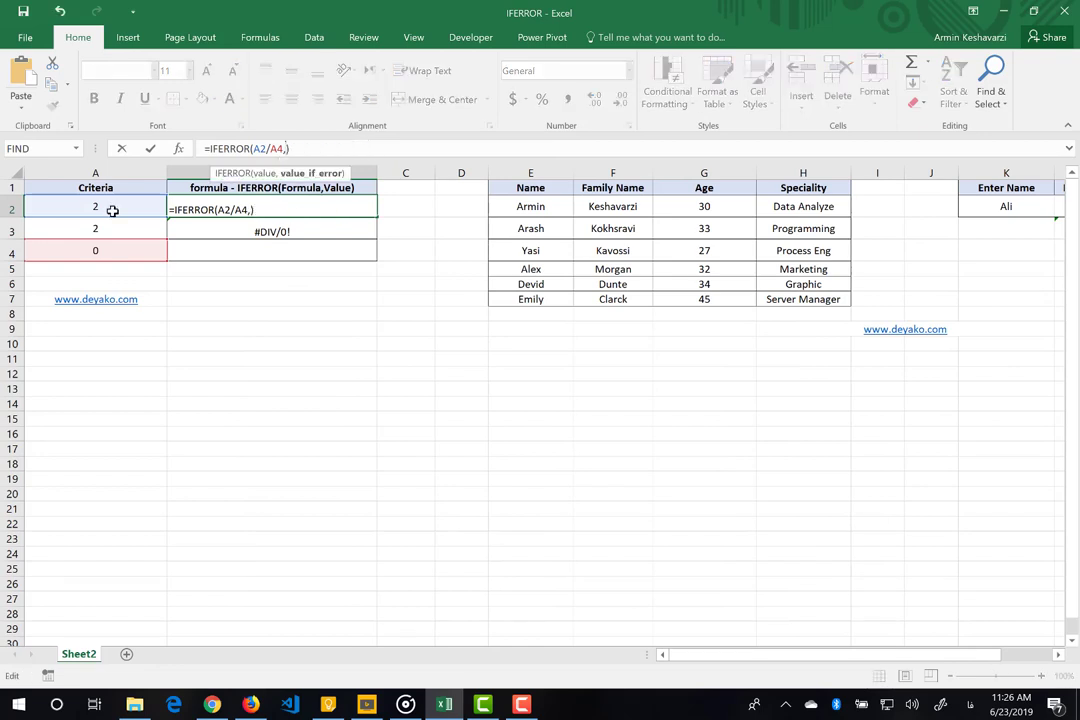
{"action": "left_click", "coordinate": [113, 210]}
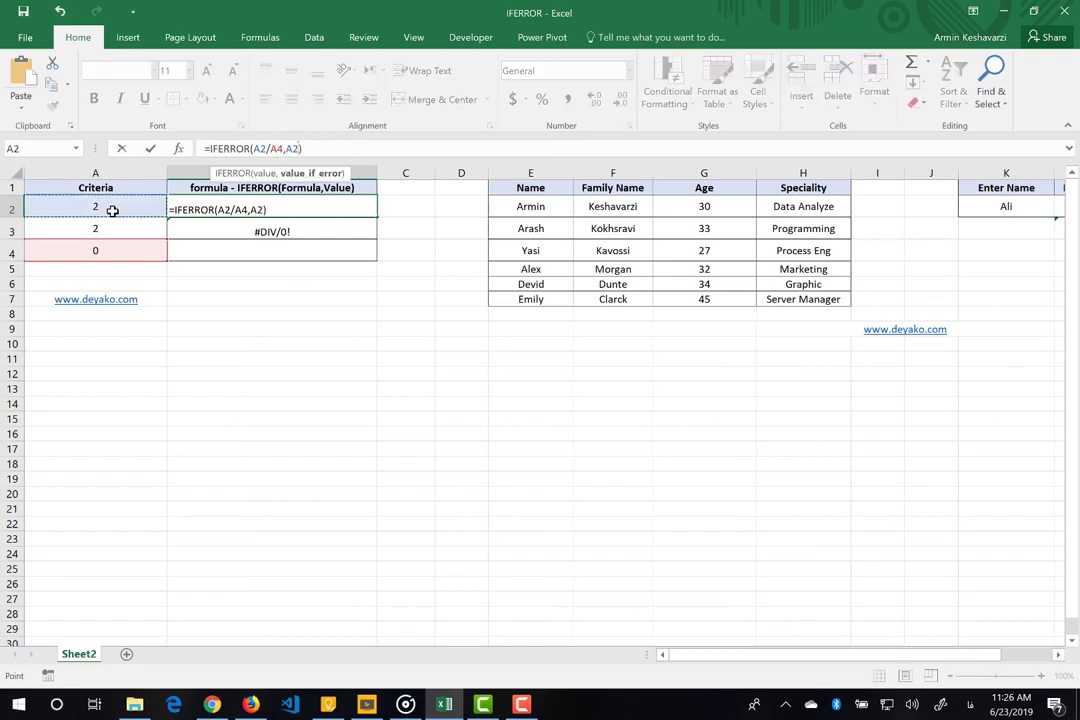
{"action": "type", "text": "*"}
{"action": "left_click", "coordinate": [103, 228]}
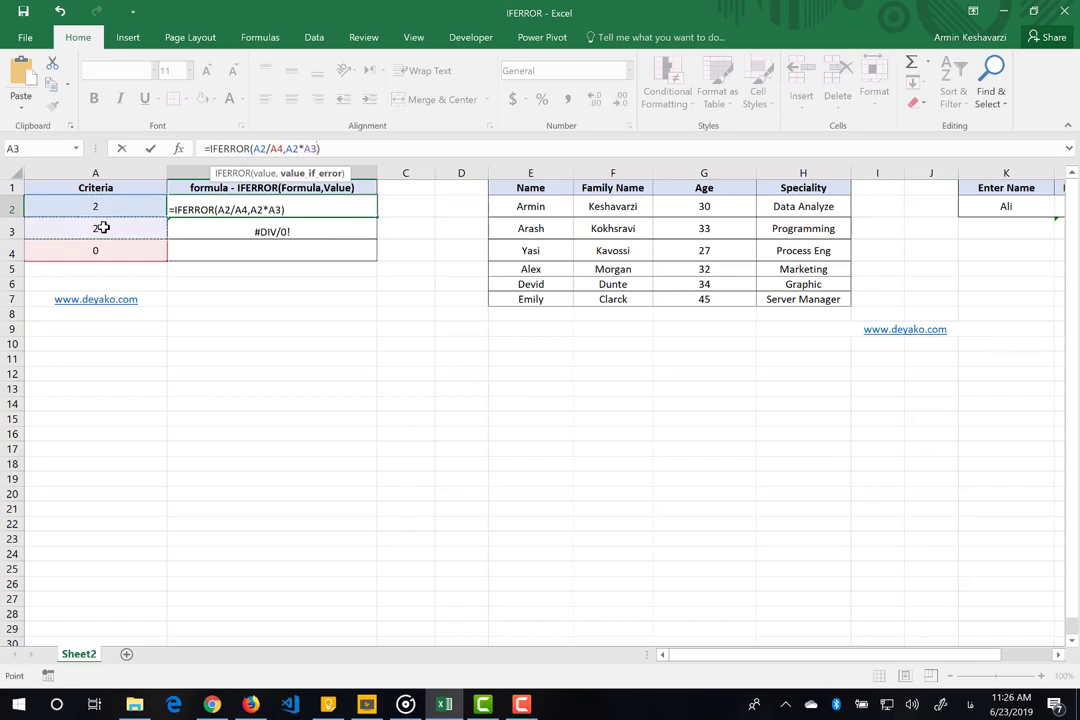
{"action": "key", "text": "Return"}
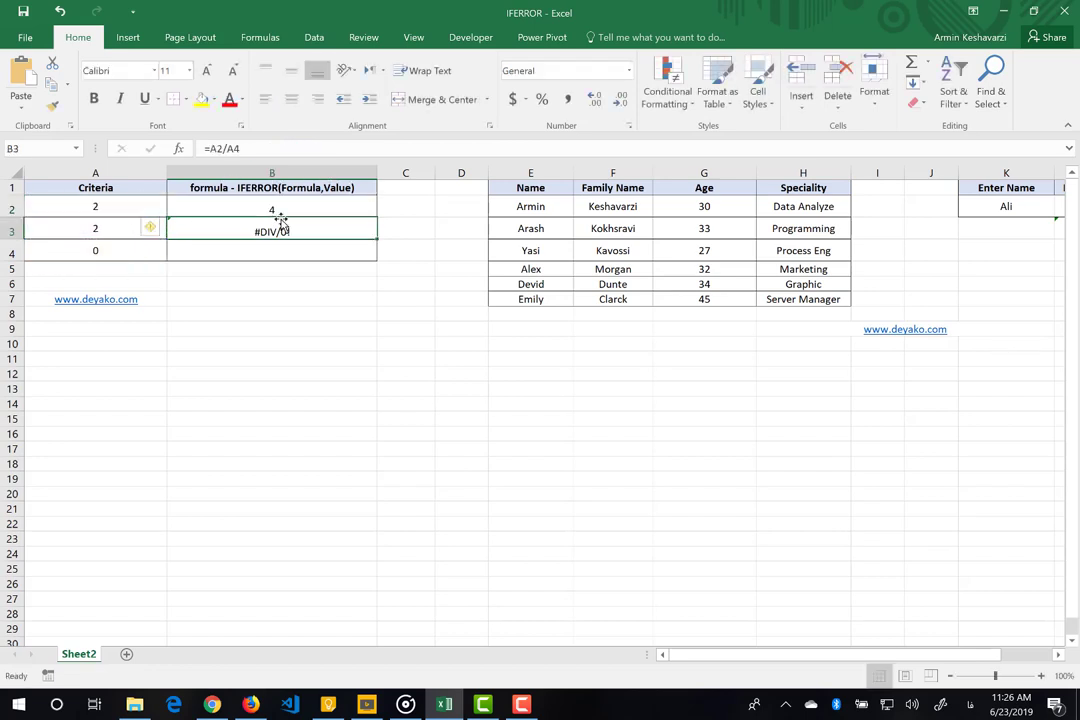
{"action": "left_click", "coordinate": [293, 211]}
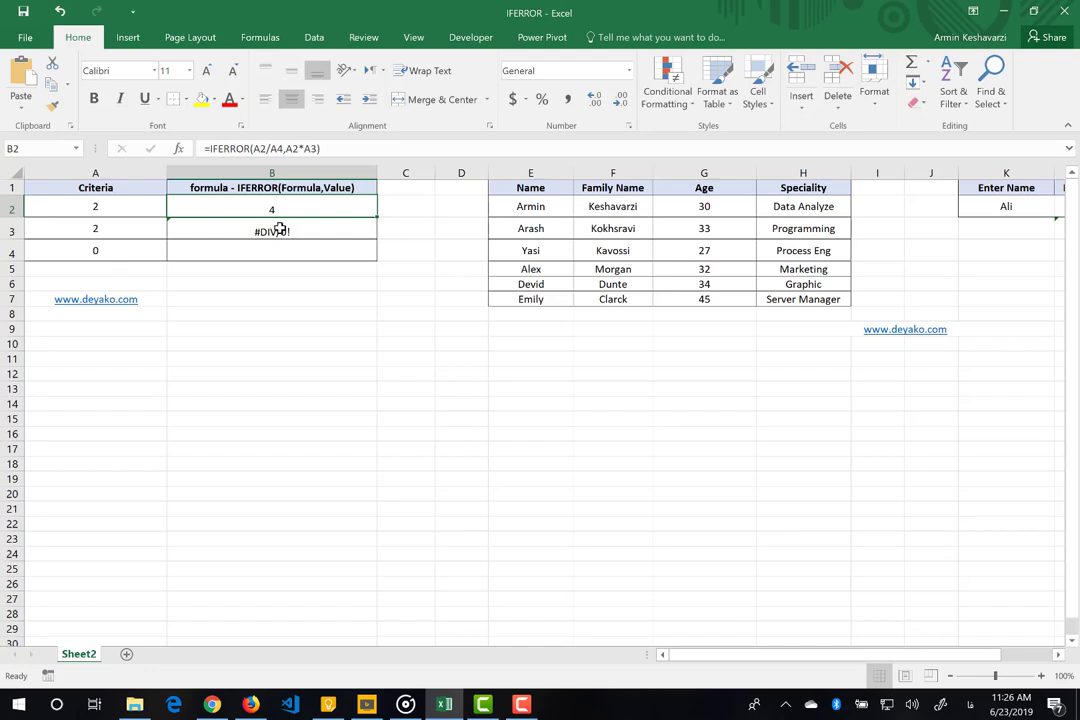
- Return to the lookup table and select the family-name lookup in L2
{"action": "scroll", "coordinate": [280, 230], "scroll_direction": "right", "scroll_amount": 3}
{"action": "scroll", "coordinate": [764, 243], "scroll_direction": "right", "scroll_amount": 3}
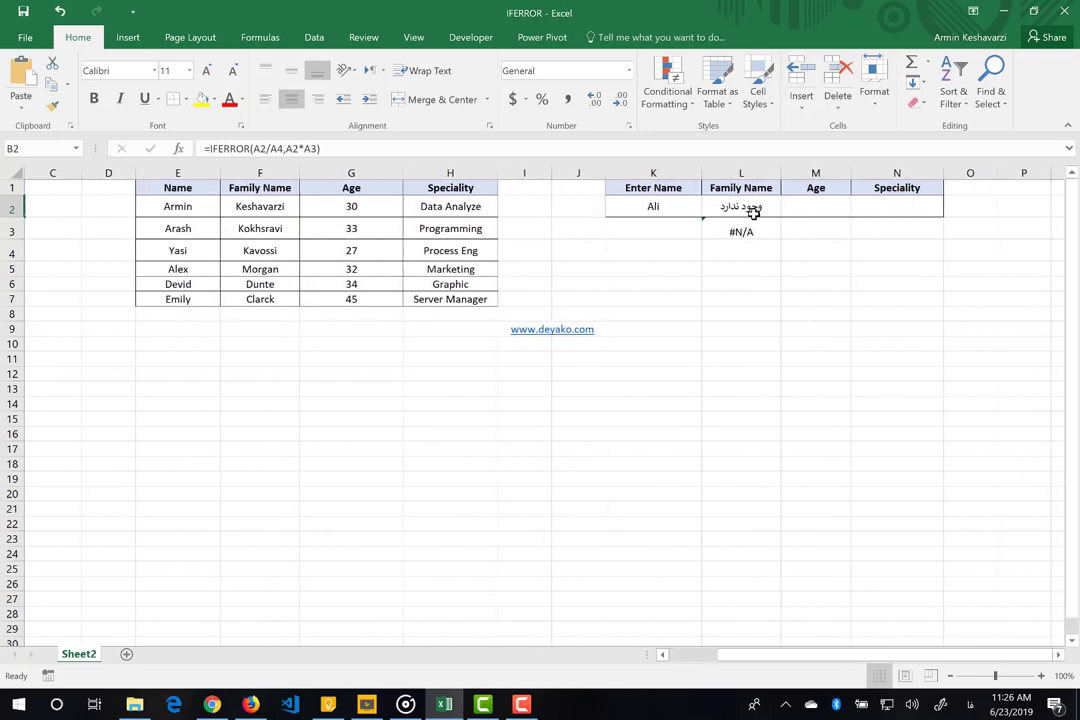
{"action": "left_click", "coordinate": [752, 210]}
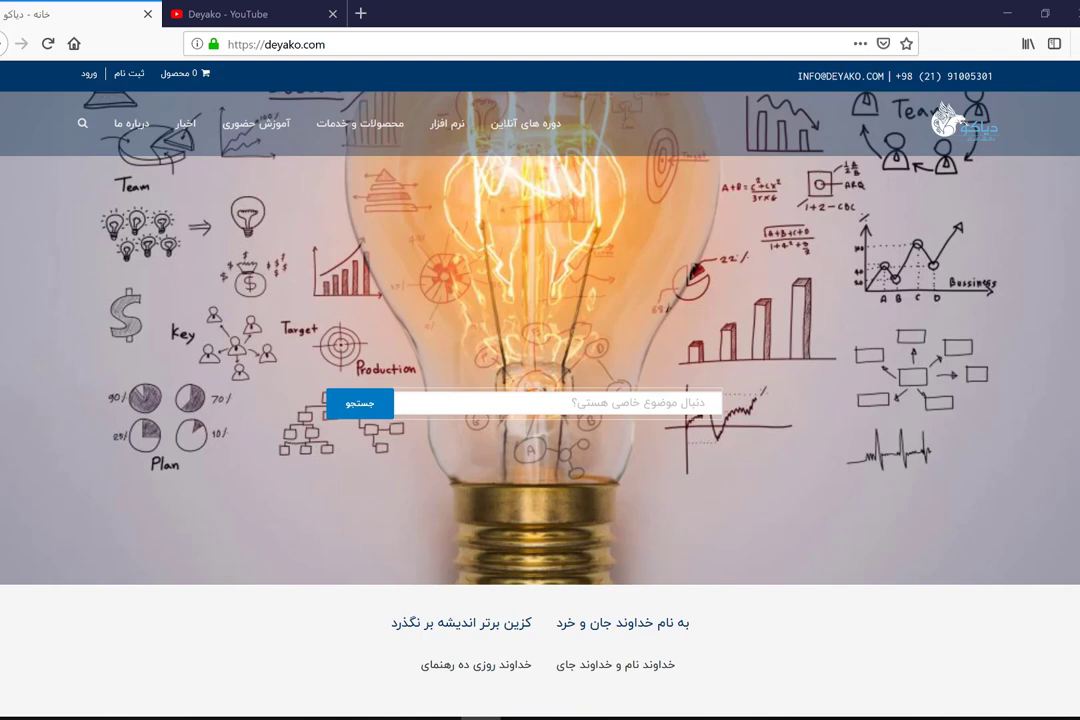
- Switch to the 'Deyako - YouTube' tab
{"action": "left_click", "coordinate": [260, 15]}
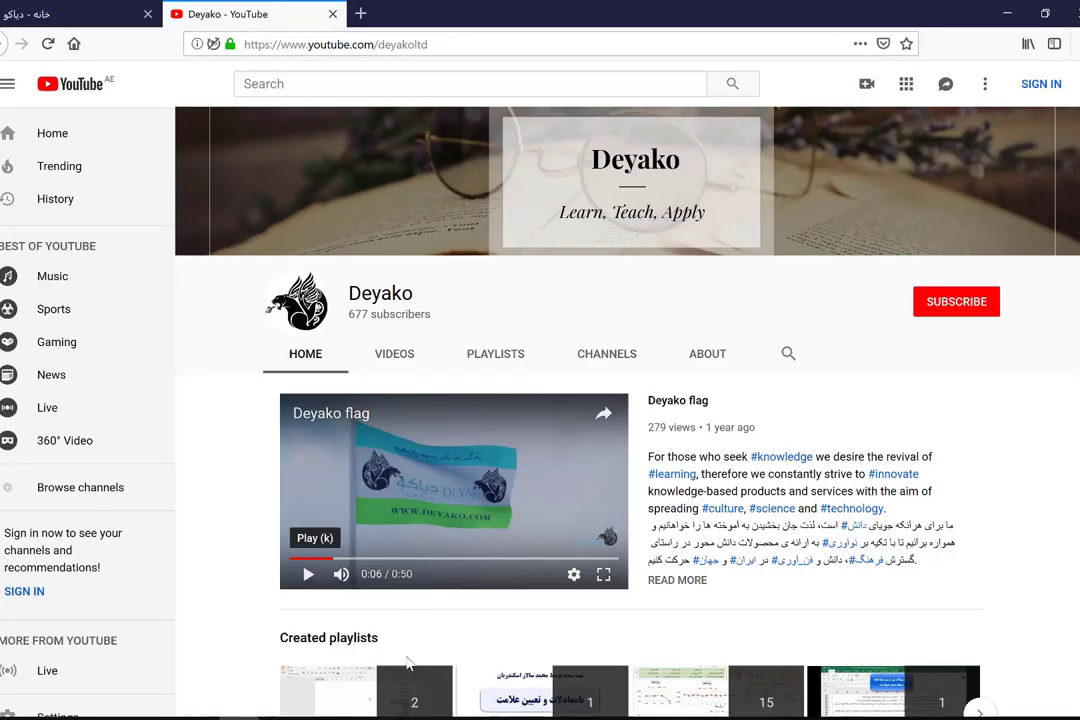